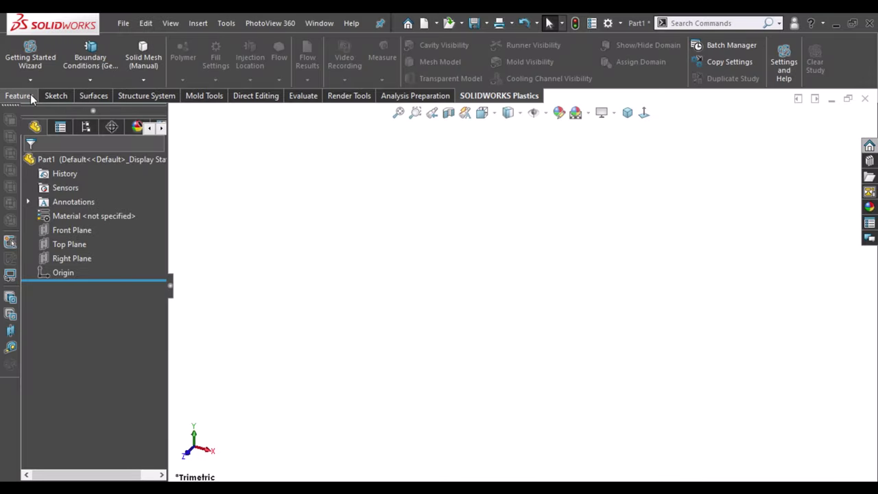
Step: Open a new sketch on the Right Plane from the Features tools
left_click(30, 94)
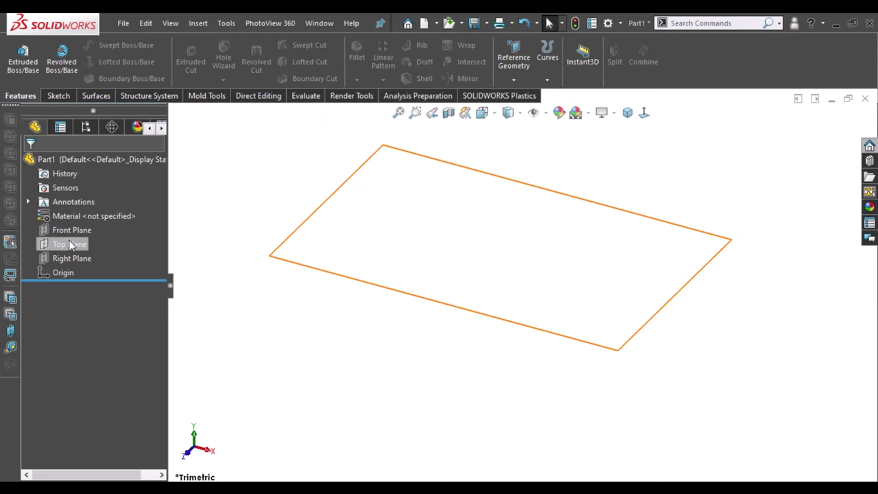
left_click(74, 259)
left_click(121, 233)
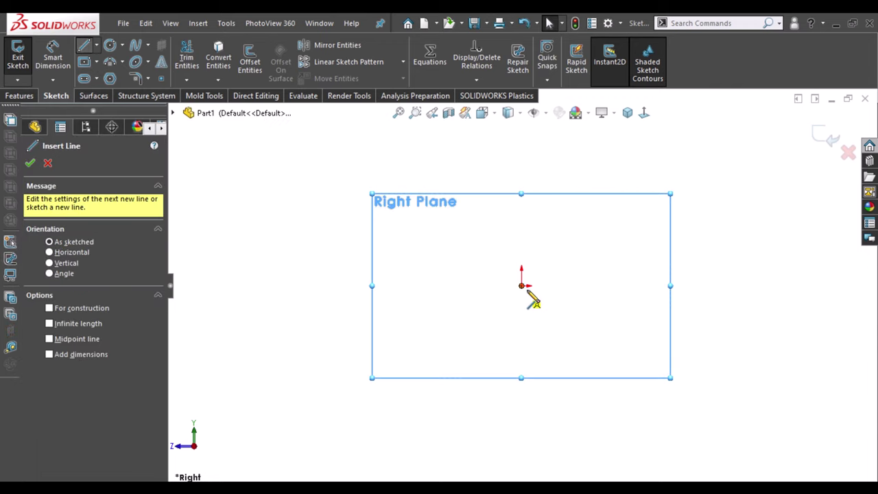
Step: Draw a closed eight-line Z outline of flanges and web, starting and ending at the origin
left_click(521, 287)
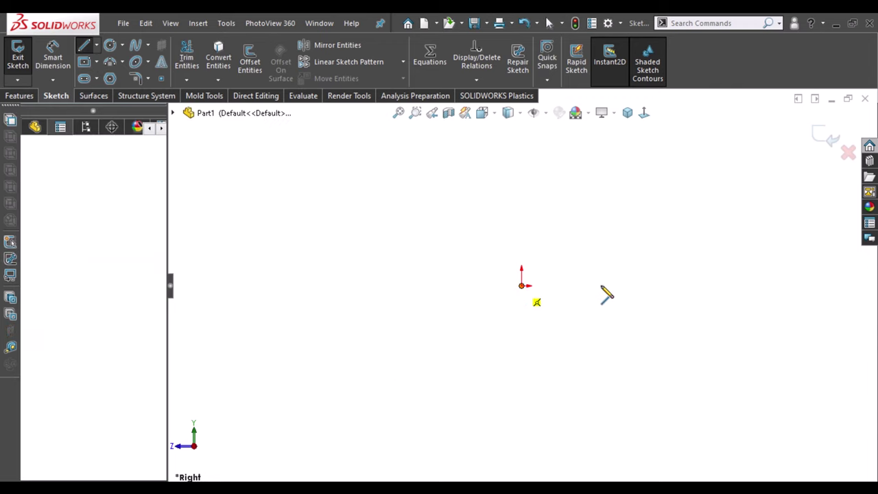
left_click(544, 239)
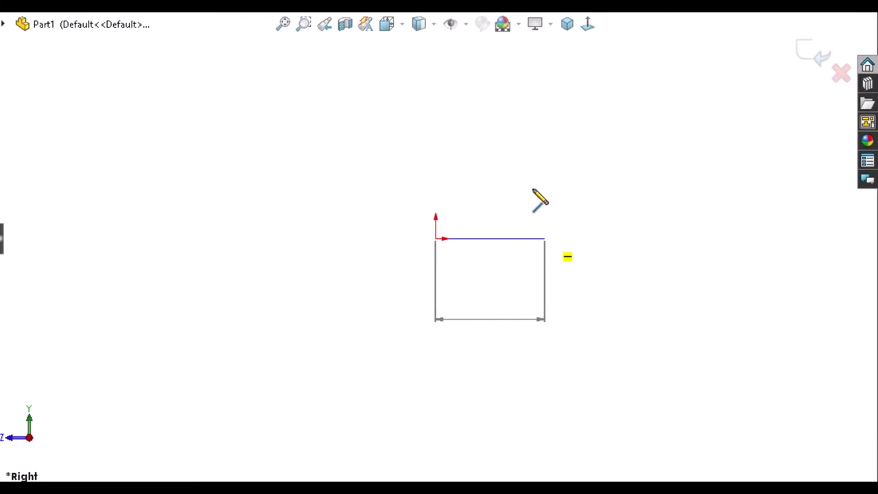
left_click(544, 104)
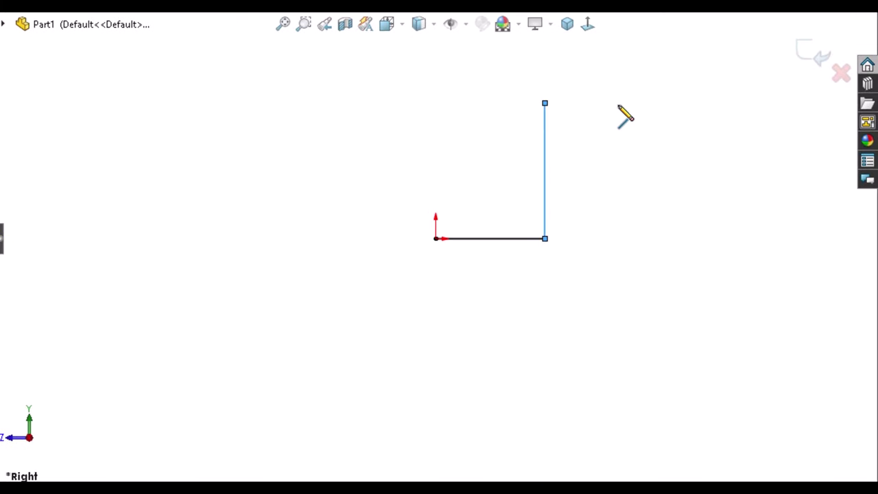
left_click(628, 103)
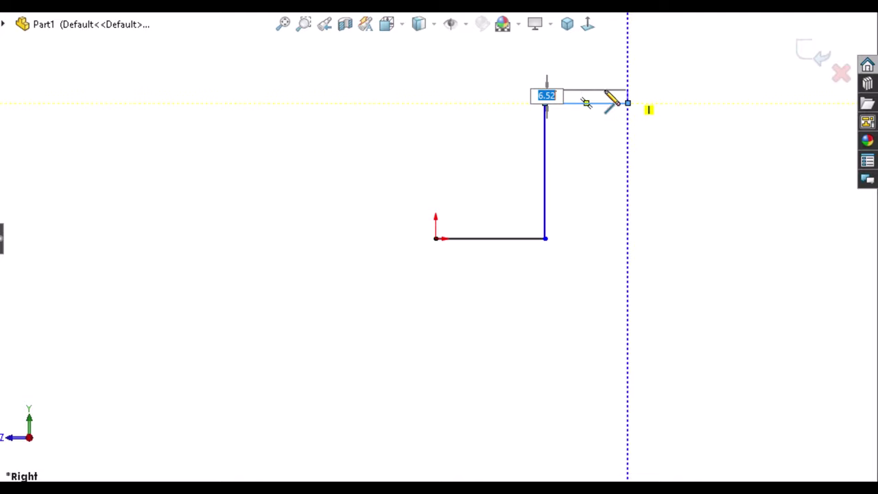
left_click(627, 90)
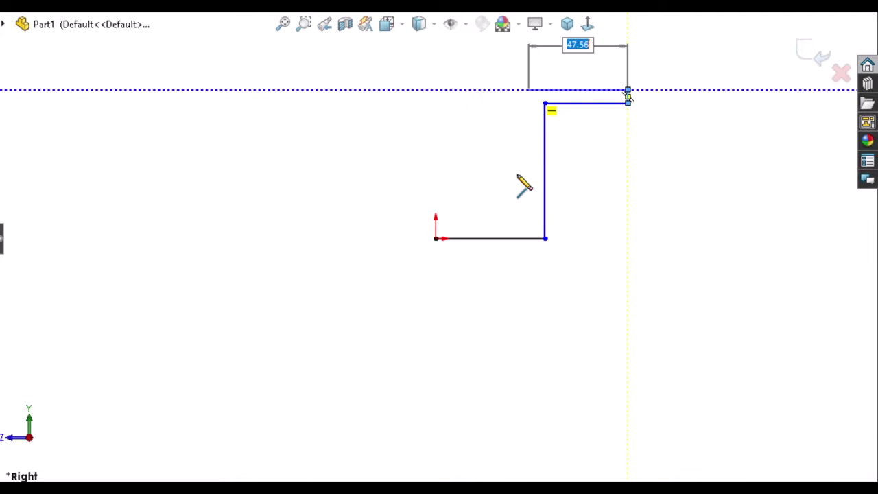
left_click(529, 89)
double_click(529, 220)
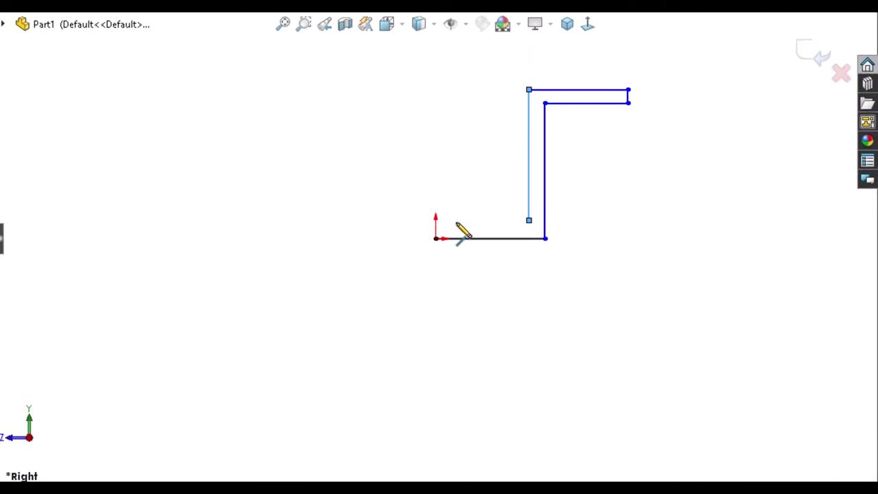
left_click(435, 220)
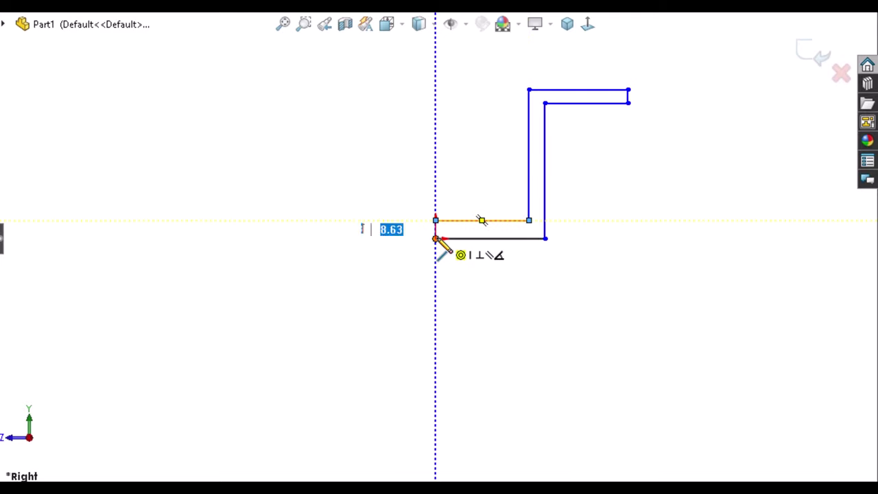
left_click(435, 238)
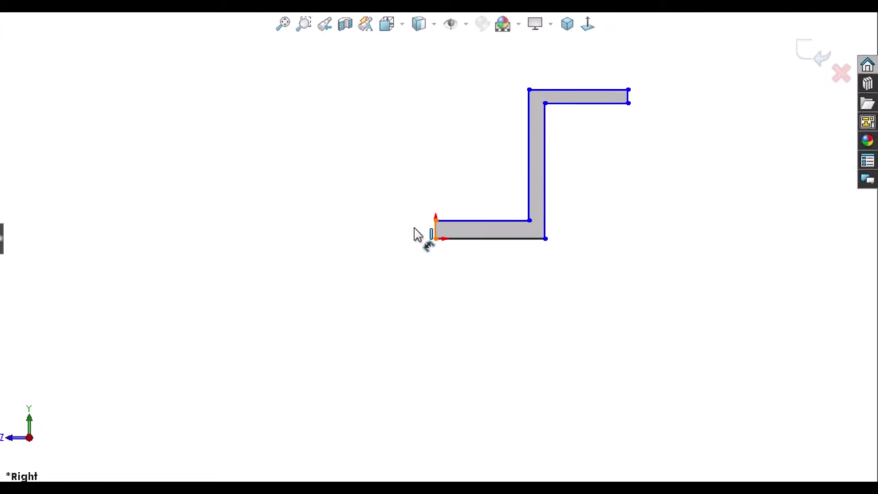
Step: Dimension the flange thickness 8, the bottom flange 43 and the top flange 40
left_click(437, 233)
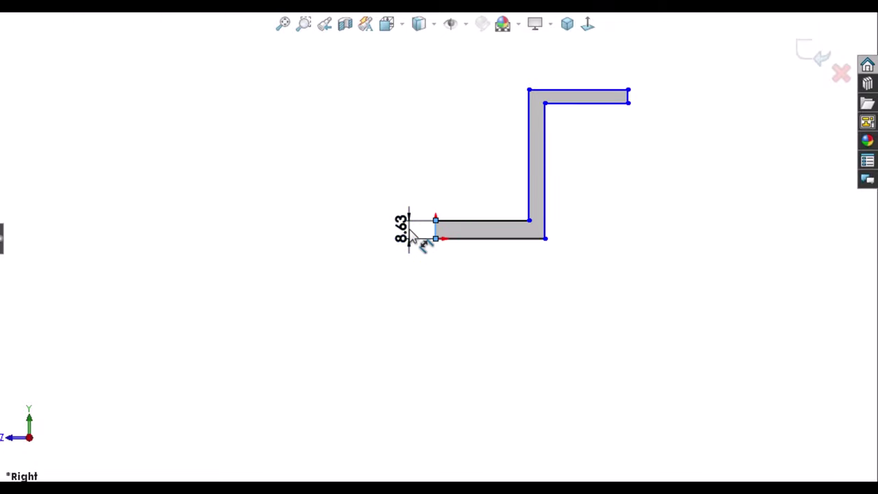
double_click(411, 234)
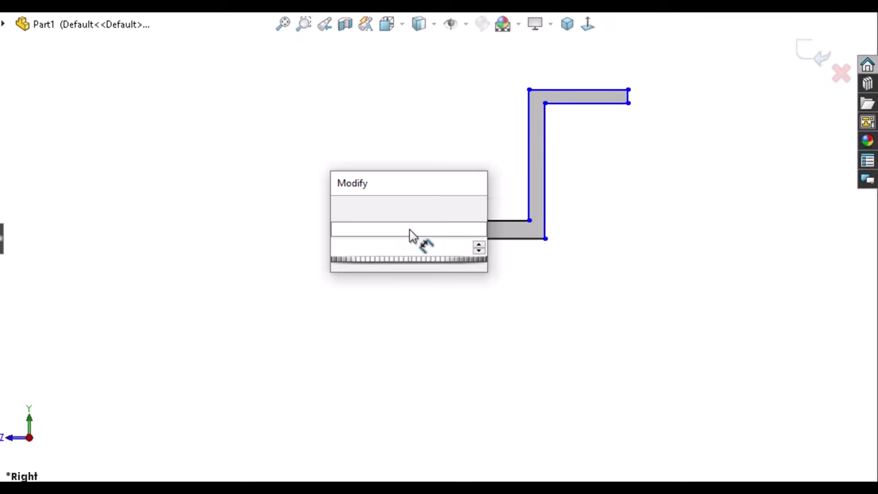
type("8")
key("Return")
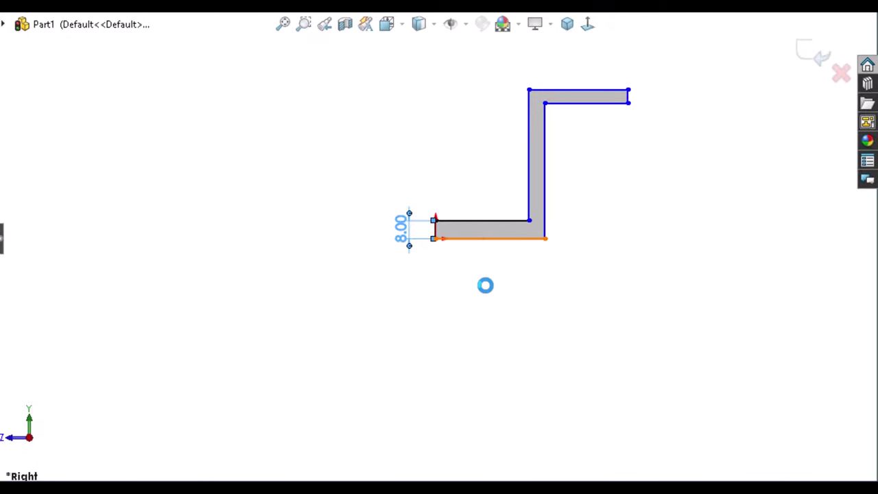
left_click(488, 293)
type("43")
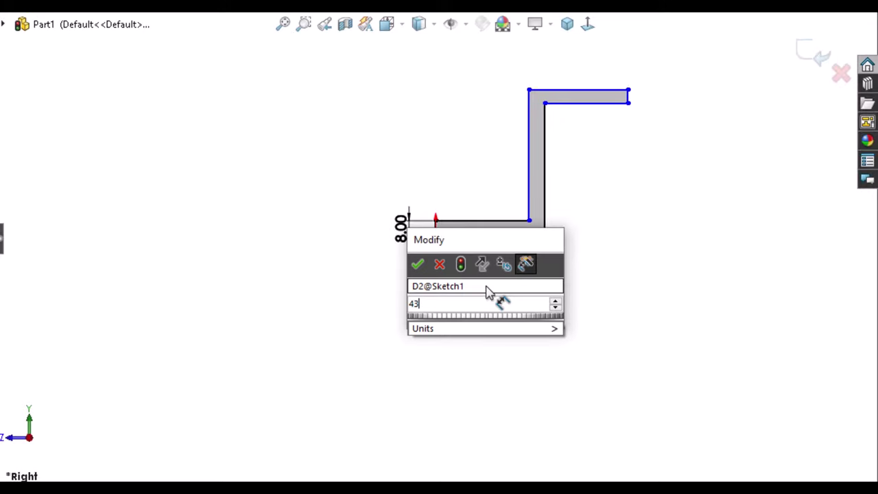
key("Return")
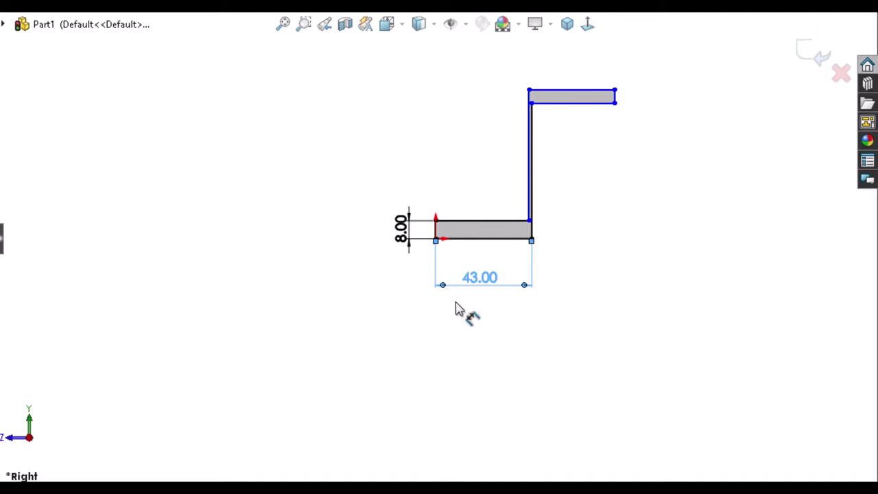
left_click(570, 132)
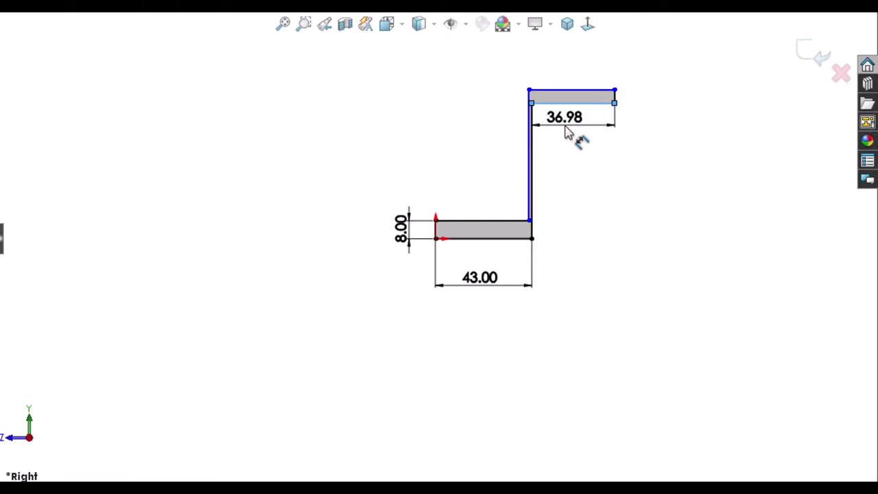
left_click(567, 133)
type("40")
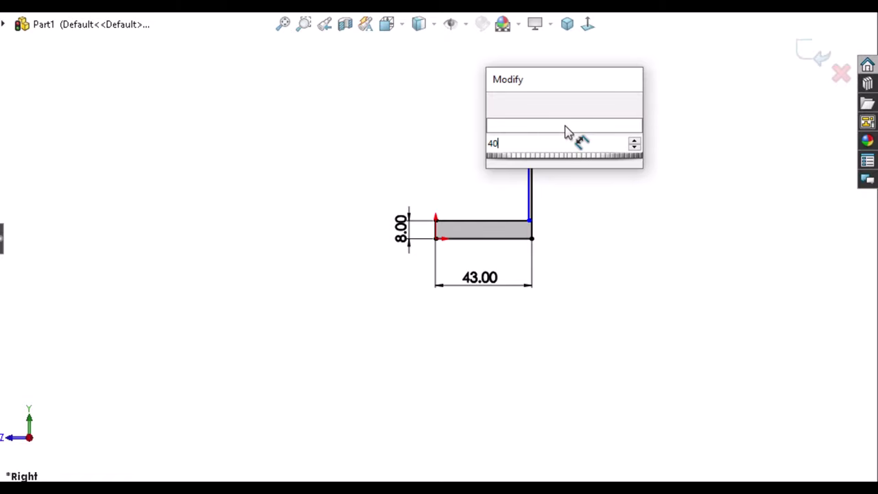
key("Escape")
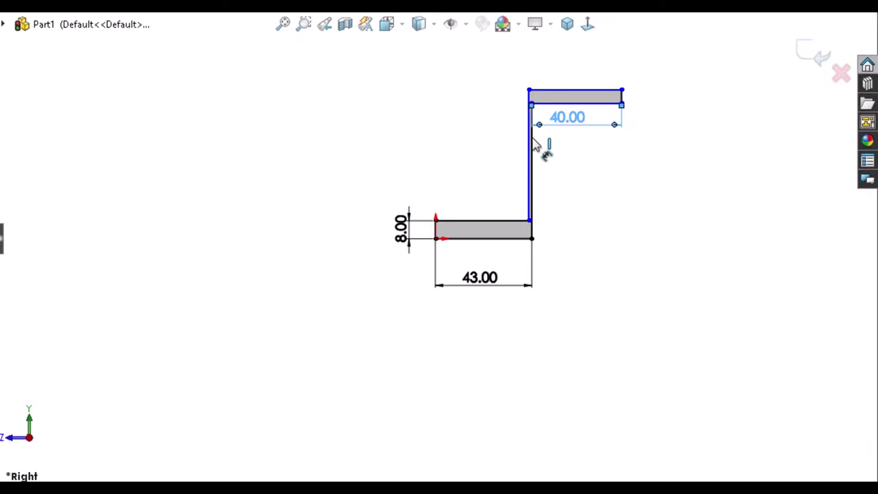
Step: Add an overall height dimension from the bottom edge to the top flange, entering 53
scroll(624, 186, "down", 1)
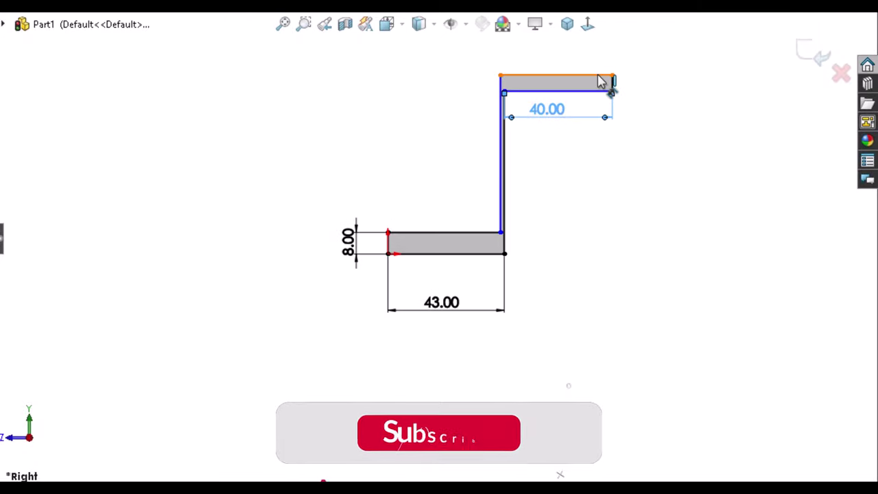
left_click(491, 259)
left_click(488, 256)
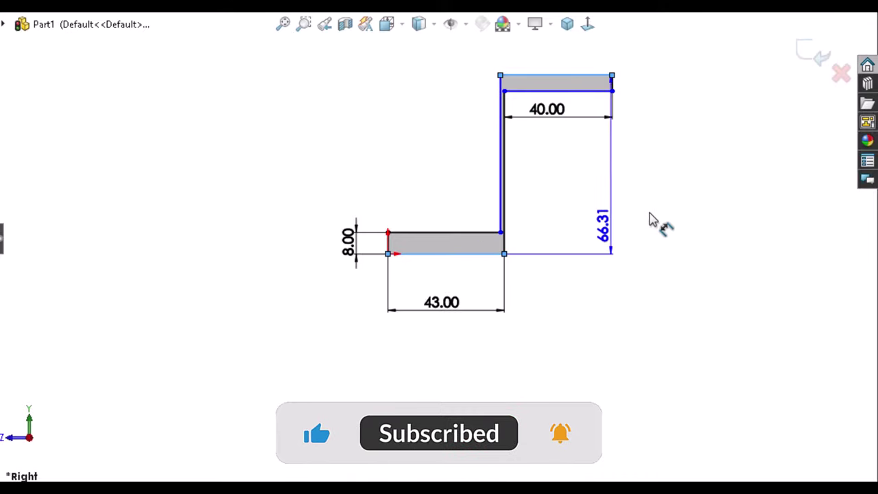
left_click(651, 198)
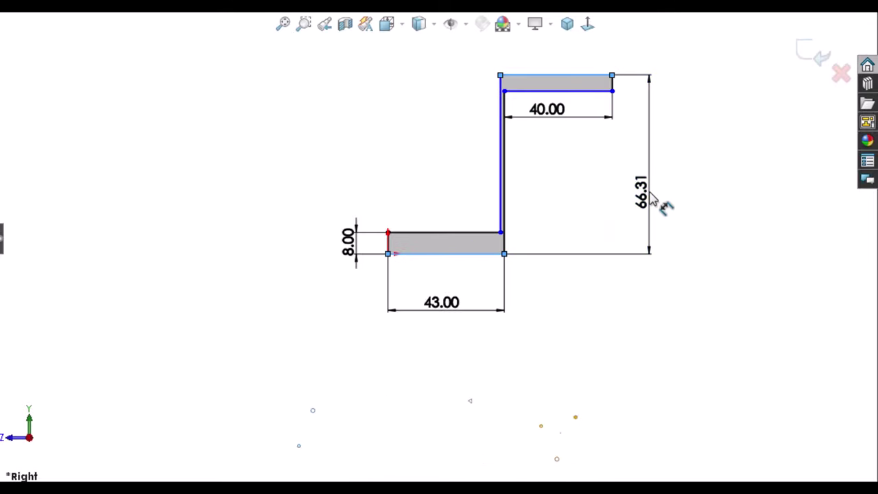
double_click(652, 199)
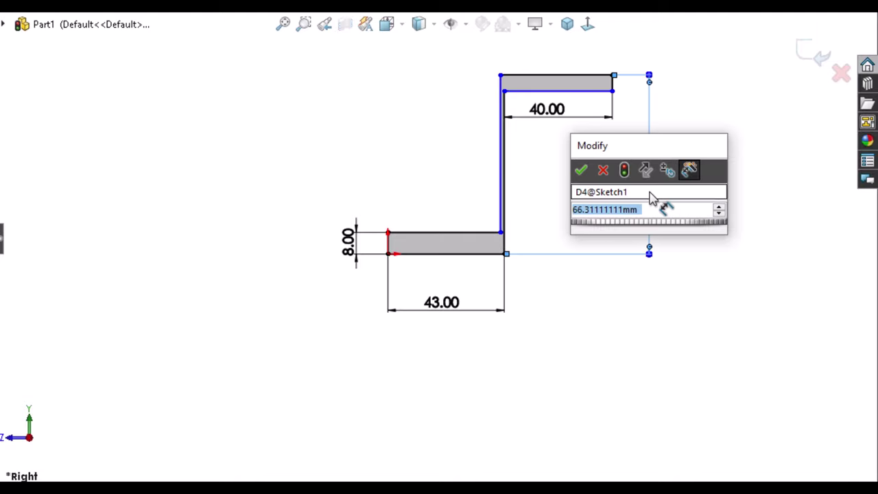
type("53")
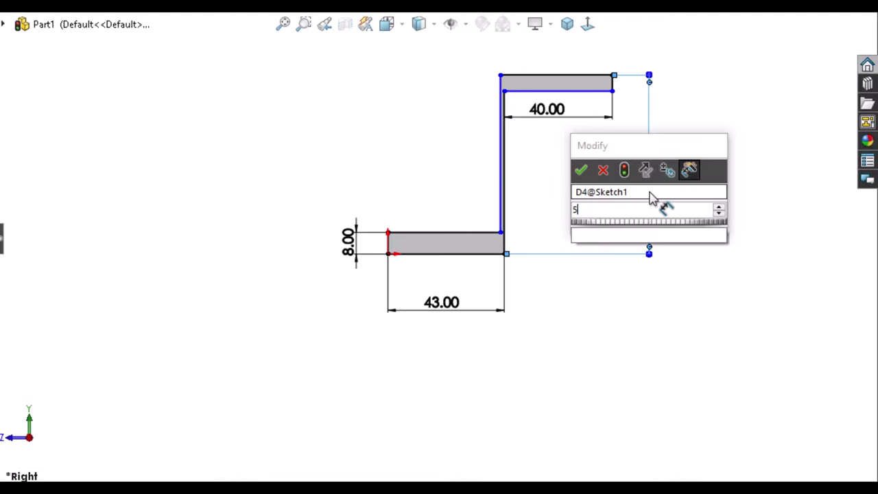
key("Escape")
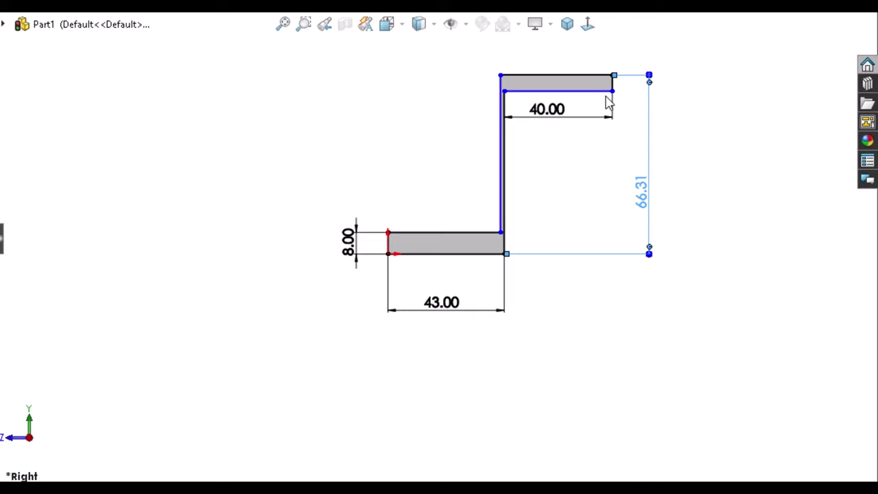
Step: Dimension the upright wall thickness as 8.00
scroll(604, 127, "down", 3)
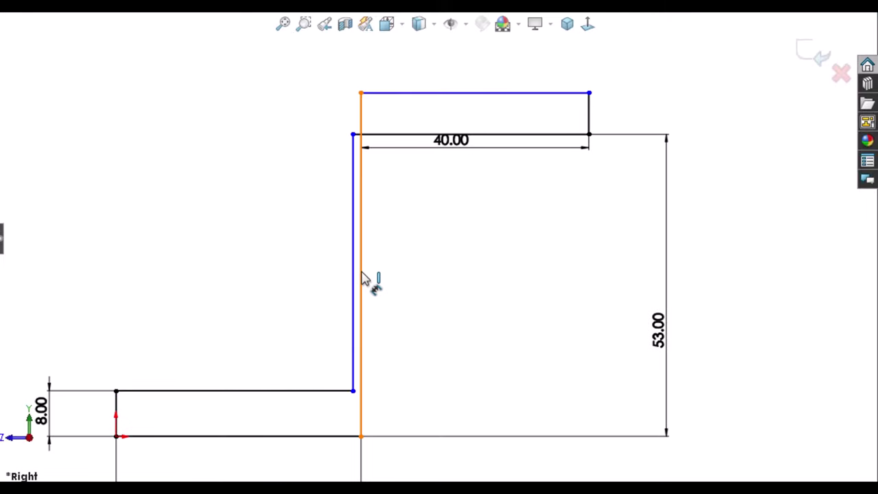
left_click(358, 278)
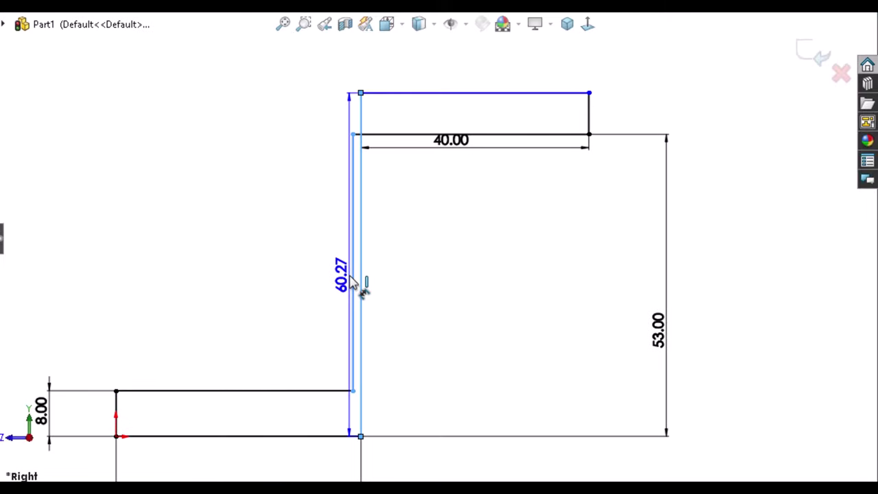
left_click(352, 281)
left_click(347, 285)
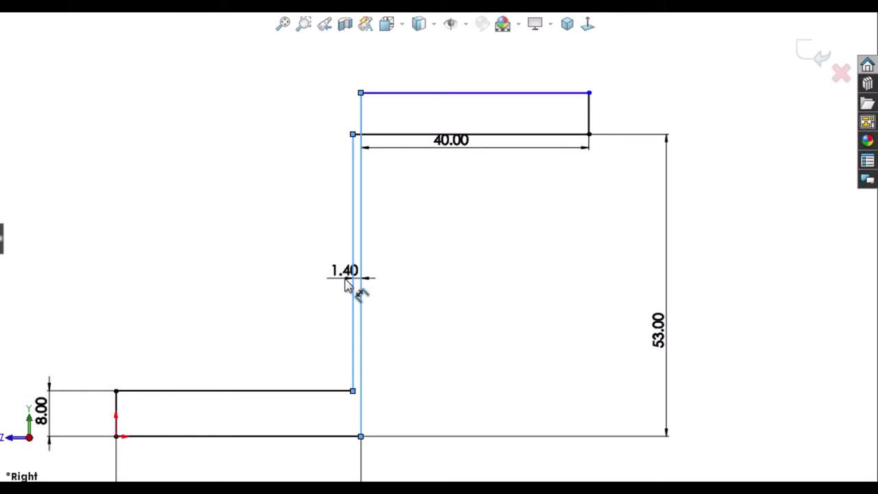
type("8")
key("Return")
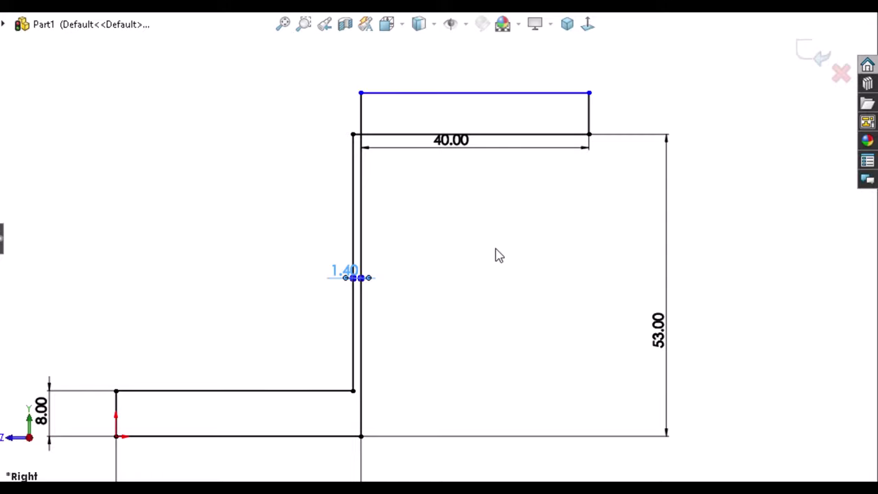
key("Escape")
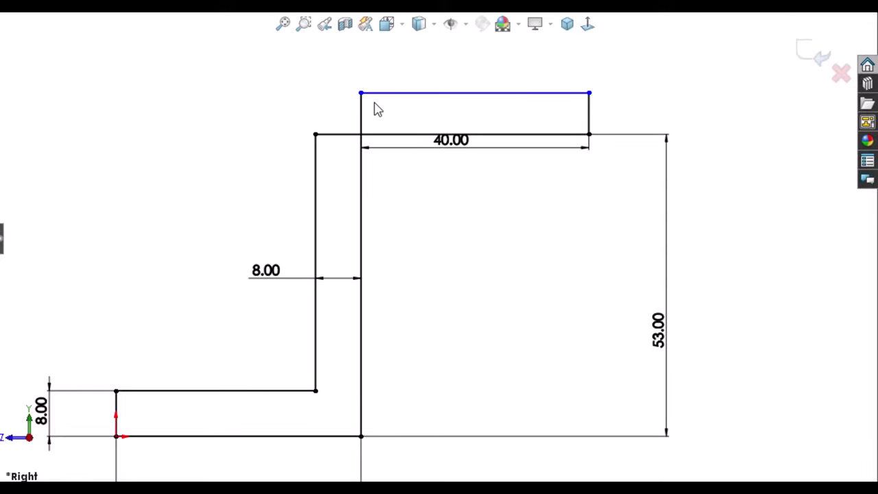
Step: Pull the top line down to close the profile and dimension the top flange 8.00 thick
left_click_drag(364, 177, 364, 181)
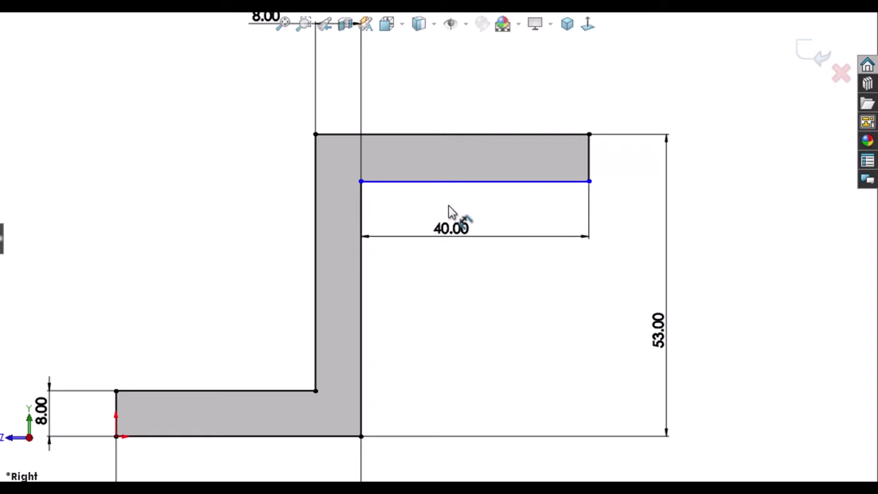
left_click(619, 168)
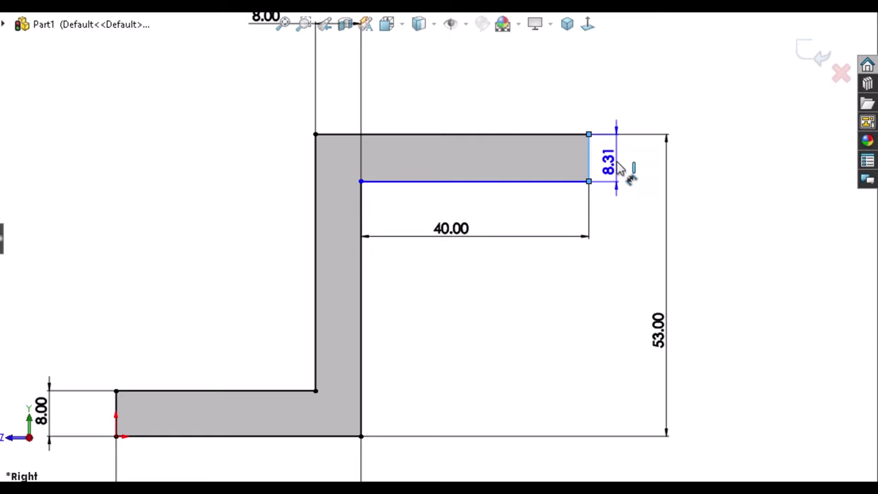
left_click(630, 170)
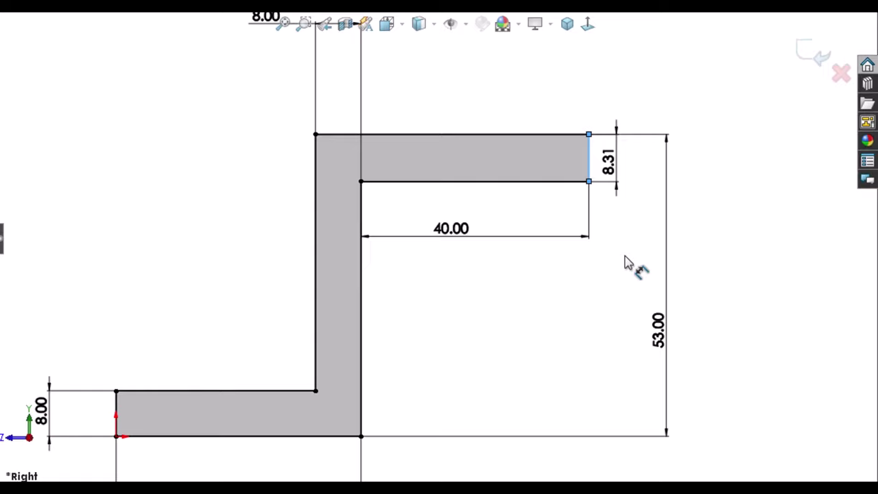
key("Escape")
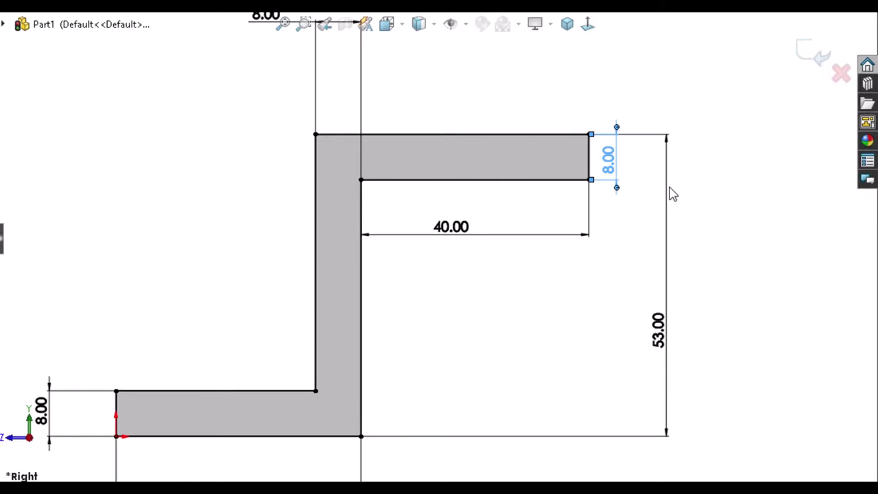
scroll(731, 256, "down", 1)
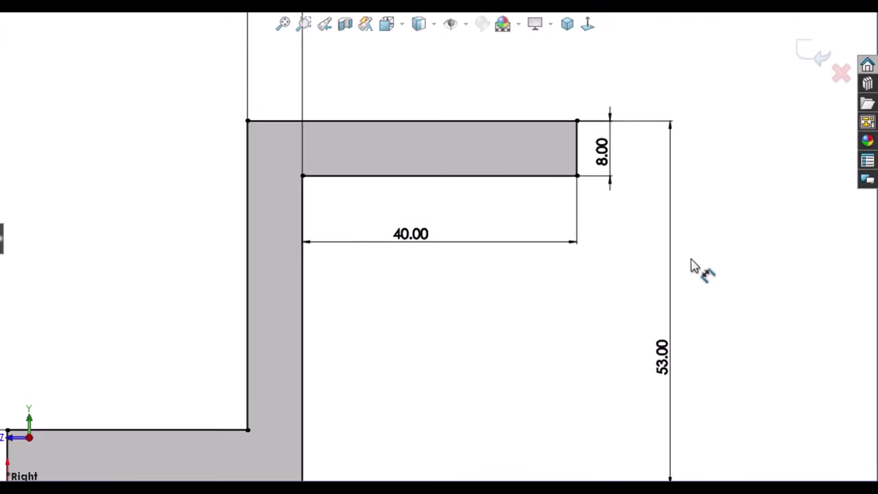
scroll(741, 249, "up", 1)
scroll(762, 223, "up", 3)
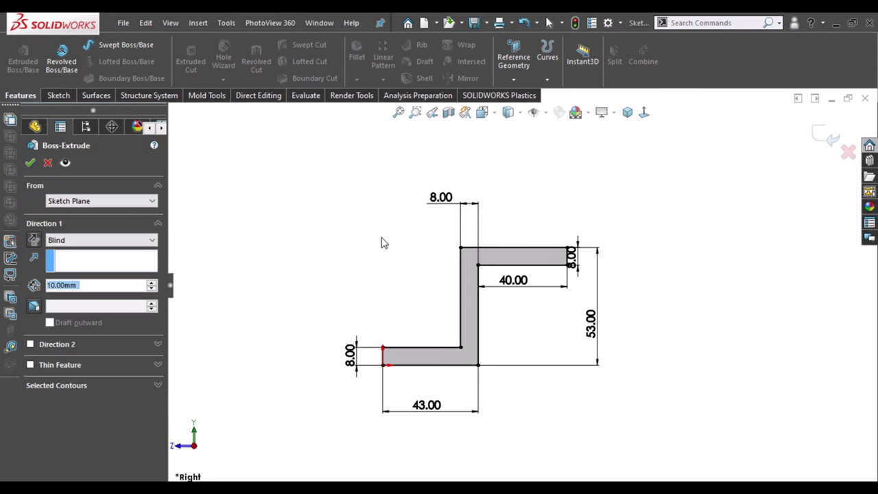
Step: Extrude the Z profile 30 mm with a Mid Plane end condition
left_click(115, 243)
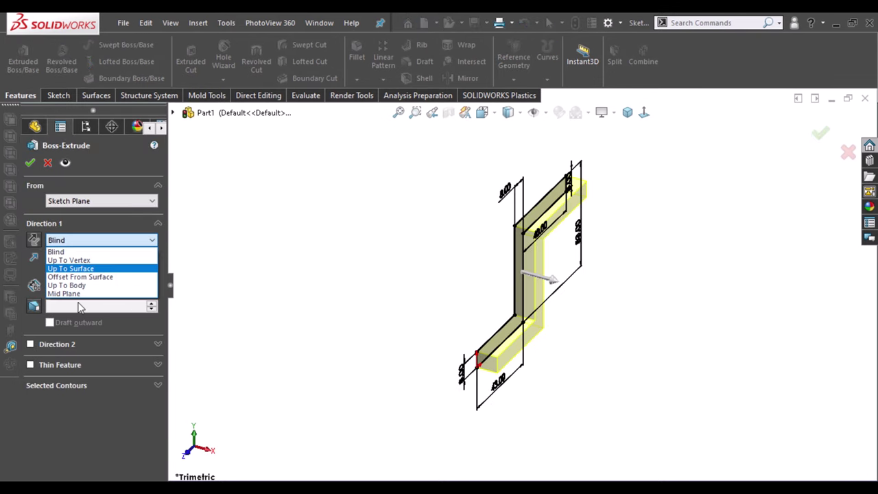
left_click(63, 293)
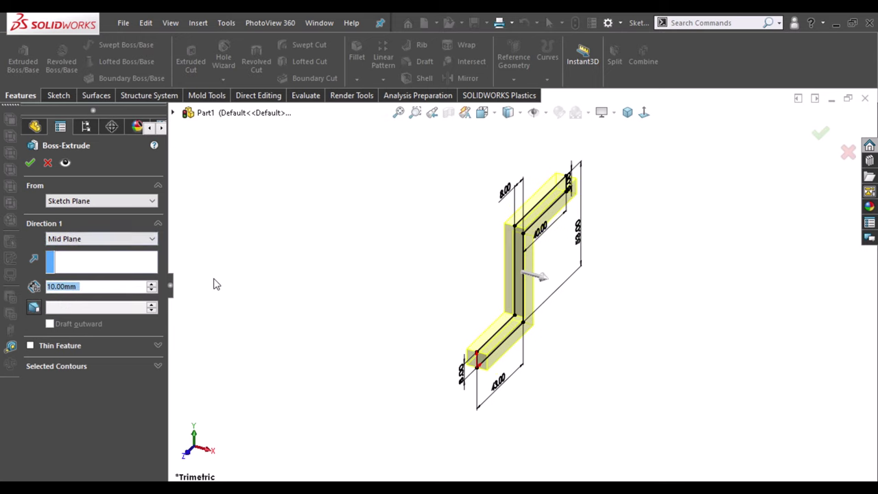
type("3")
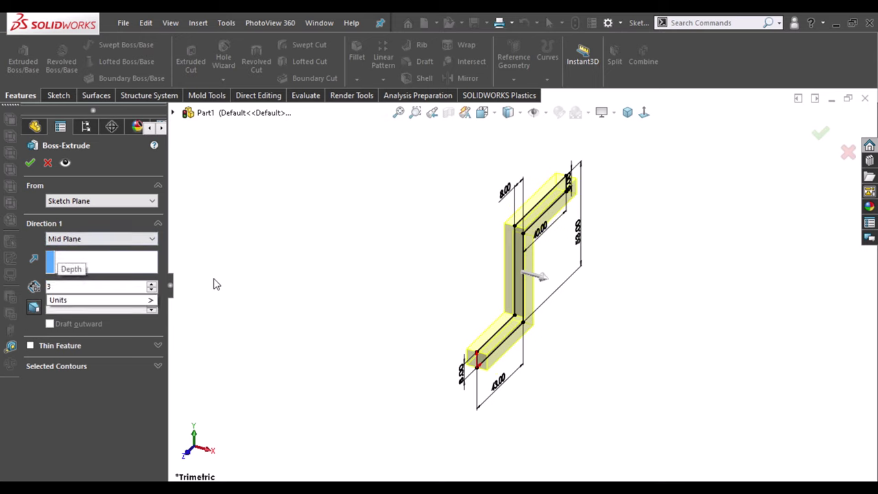
type("0")
key("Return")
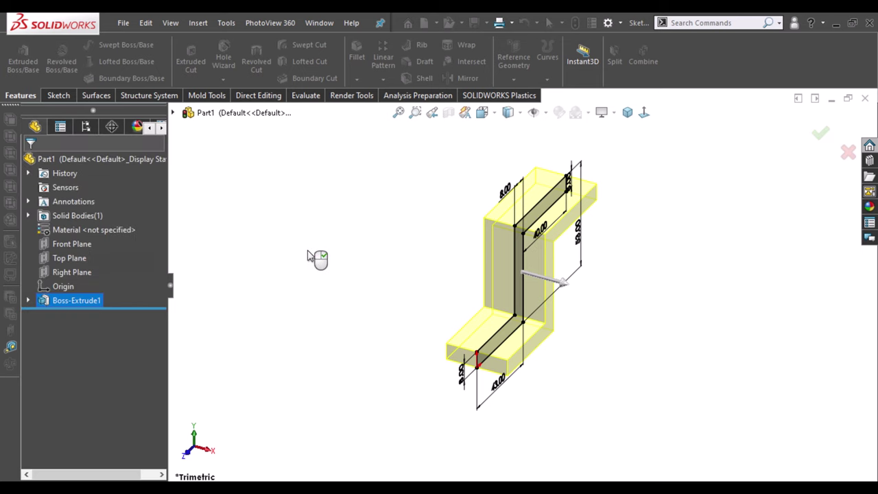
left_click(71, 272)
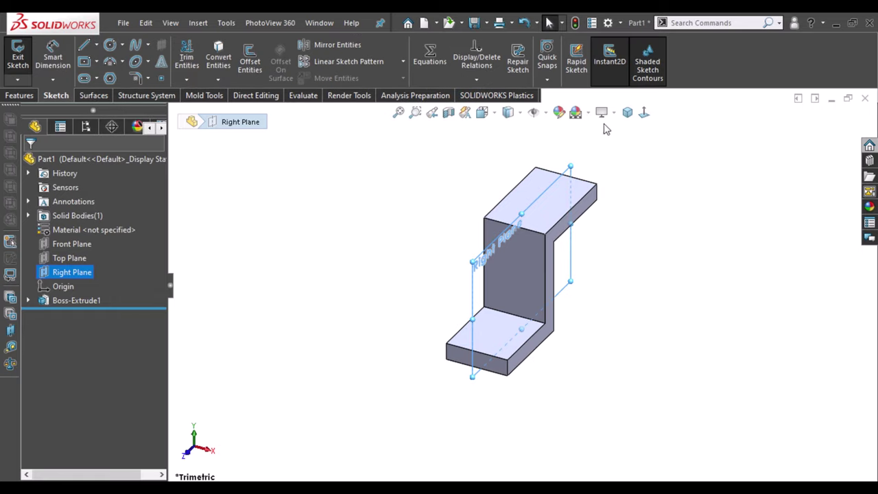
Step: Draw a diagonal line on the Right Plane from the bottom flange to the wall
left_click(643, 112)
left_click(391, 253)
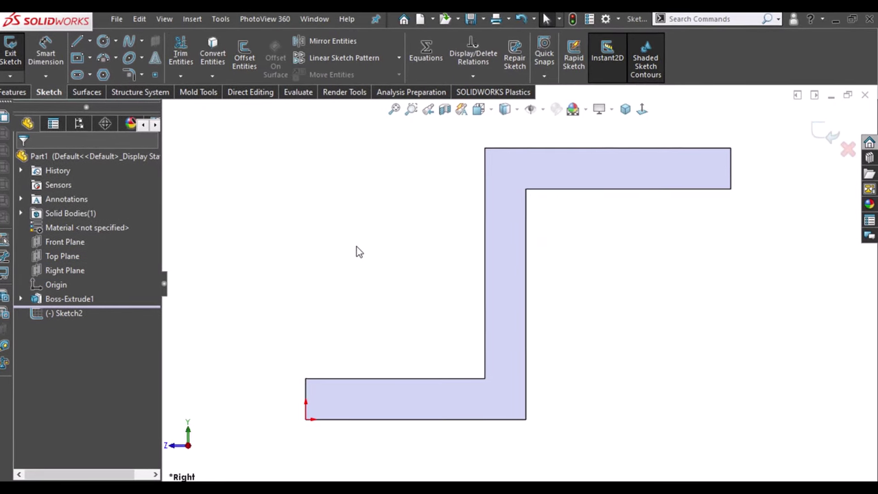
key("l")
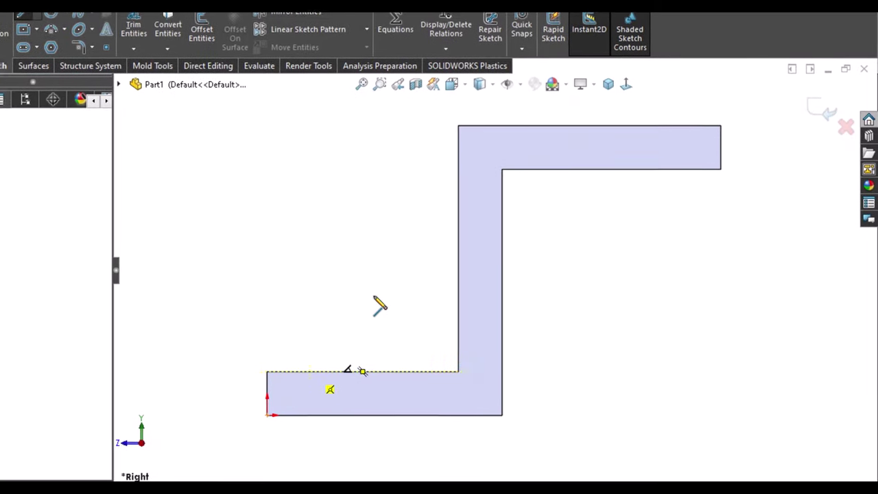
left_click_drag(309, 372, 458, 209)
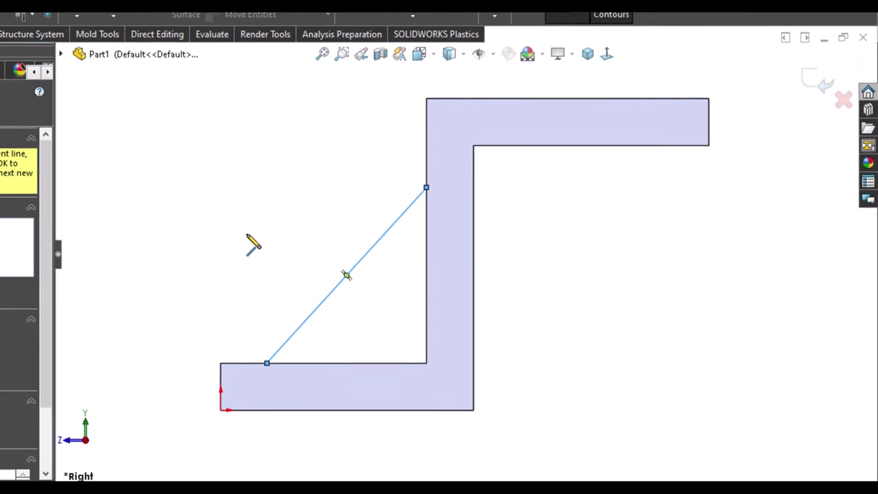
key("Escape")
Step: Dimension the diagonal line 23.00 horizontally from the wall and 42.00 vertically
left_click(246, 359)
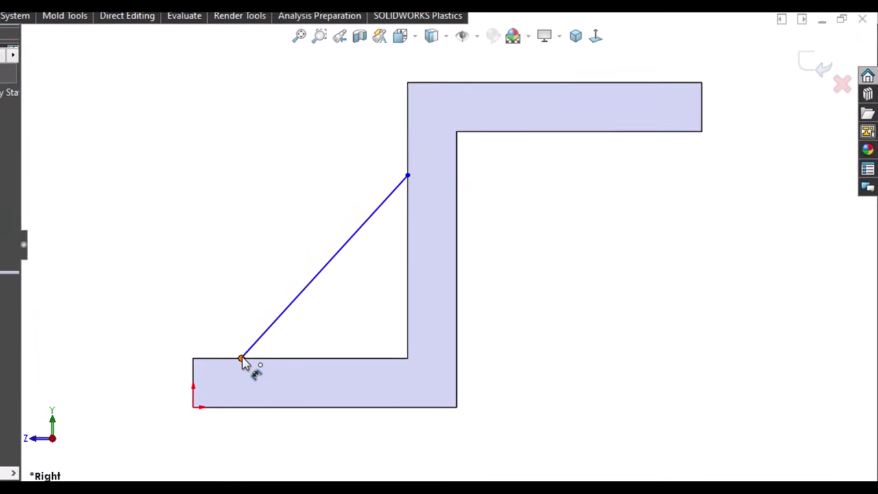
left_click(412, 349)
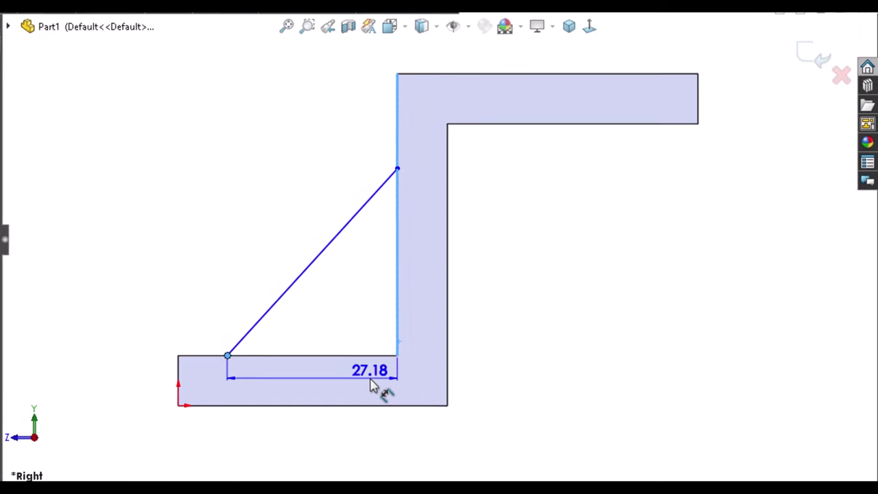
left_click(369, 378)
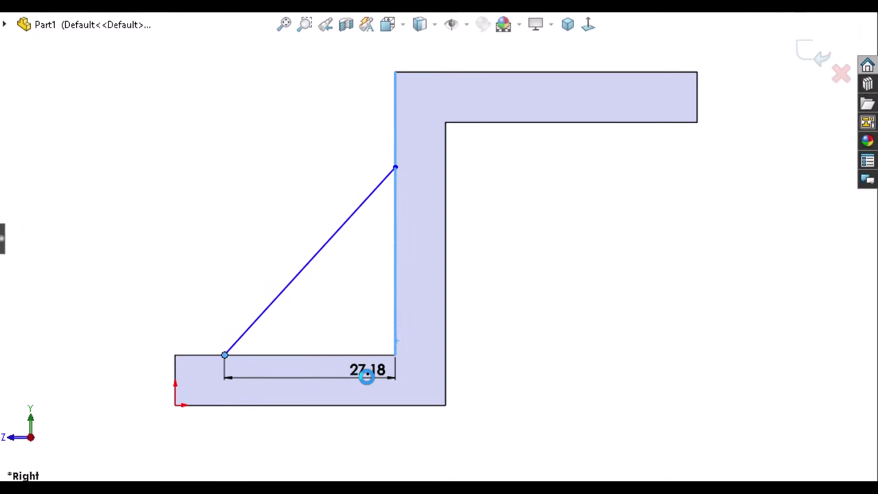
type("2")
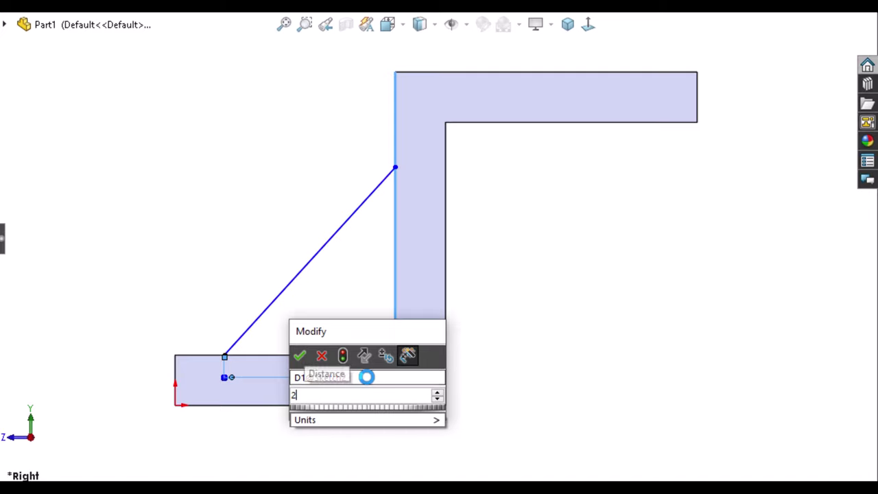
type("0")
key("Escape")
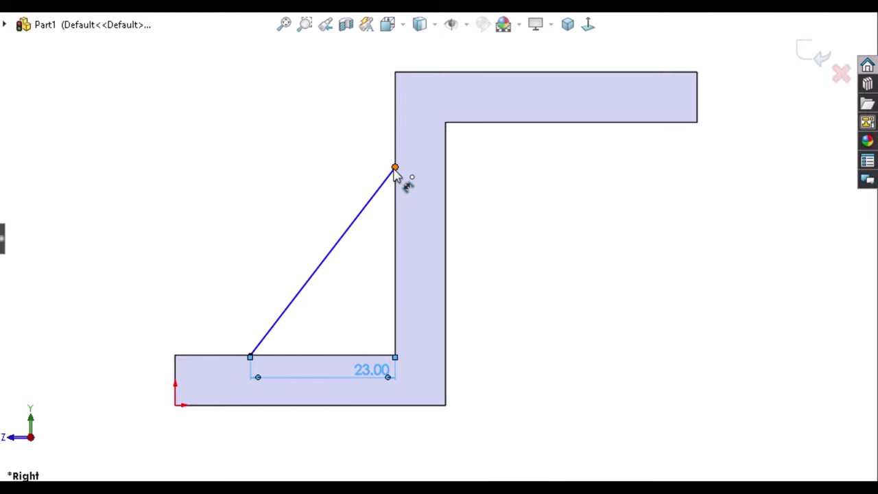
left_click(383, 356)
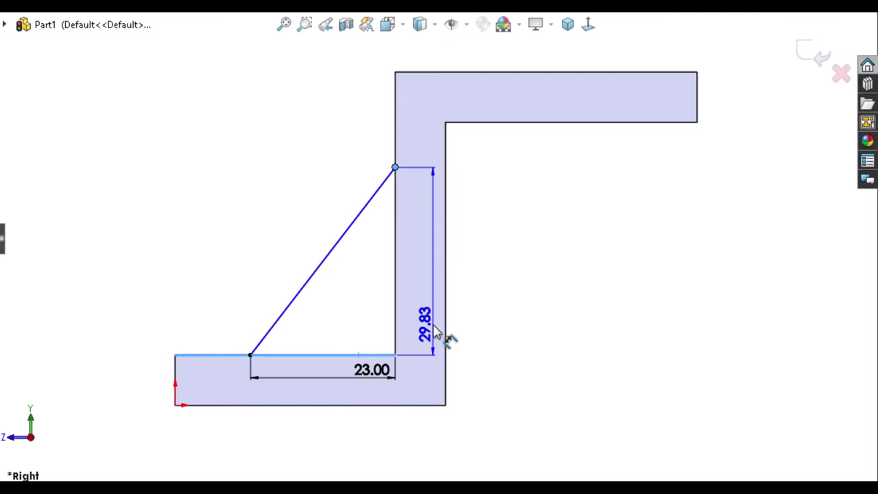
left_click(434, 330)
double_click(434, 331)
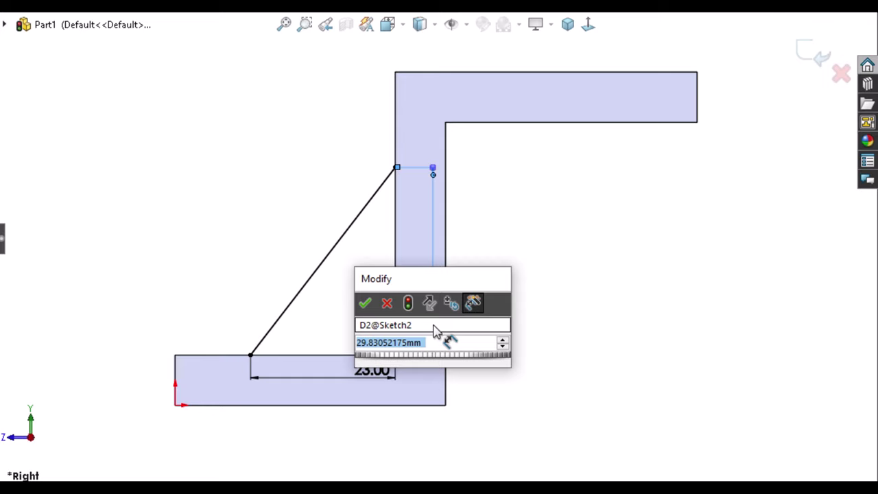
type("45")
key("Escape")
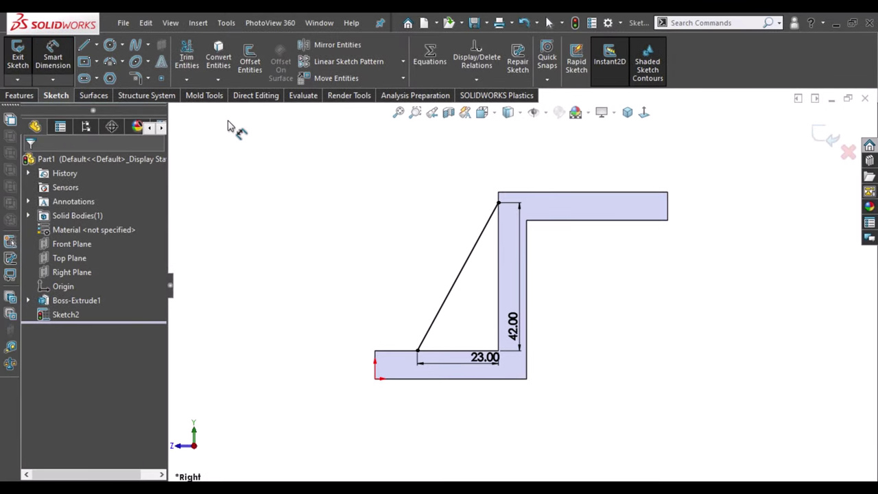
Step: Create a rib from the diagonal sketch line with default settings
left_click(21, 96)
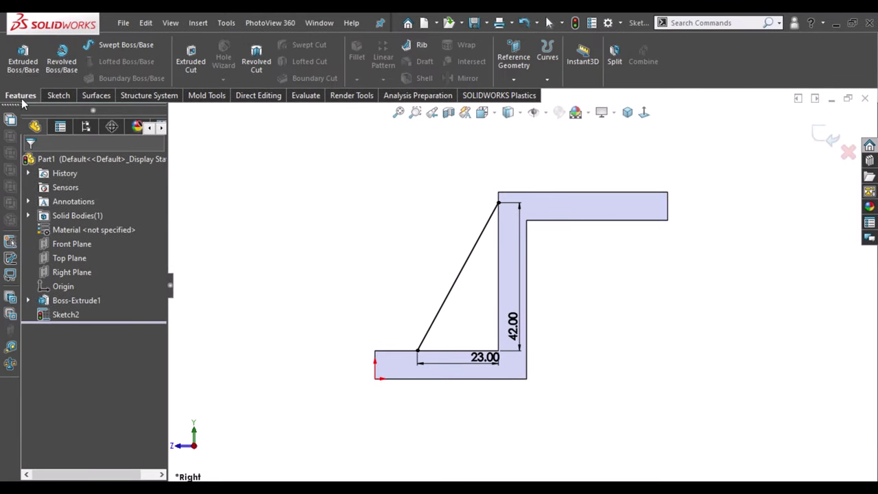
left_click(413, 44)
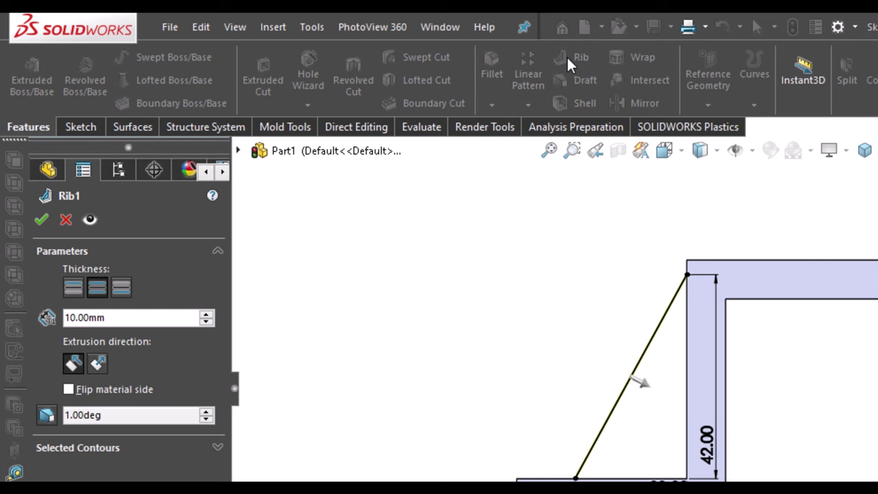
left_click(41, 219)
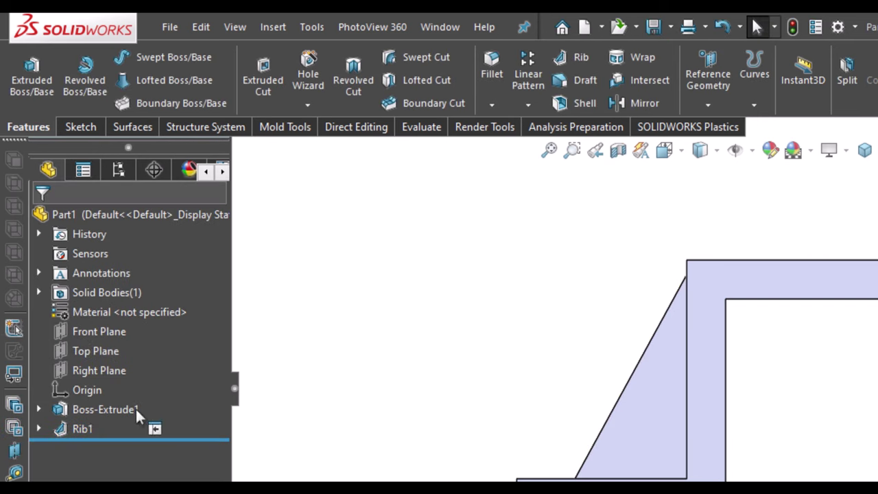
Step: Edit Rib1 to a 6 mm thickness
left_click(78, 427)
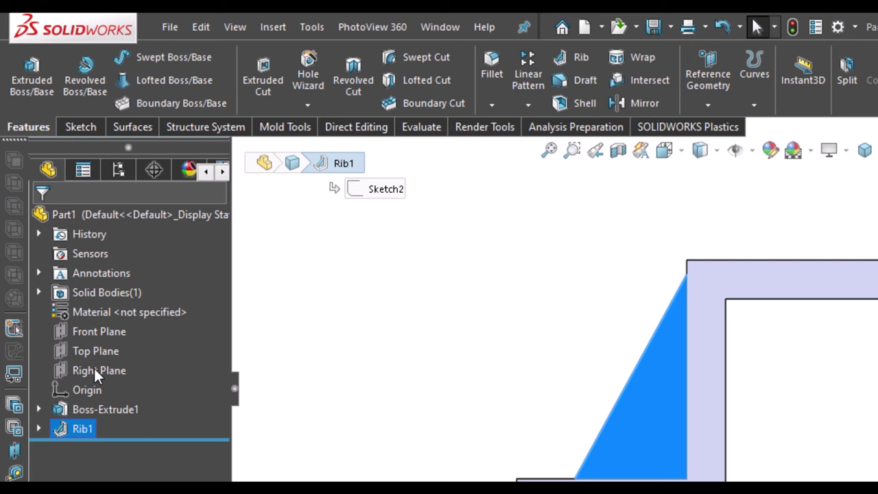
left_click(204, 371)
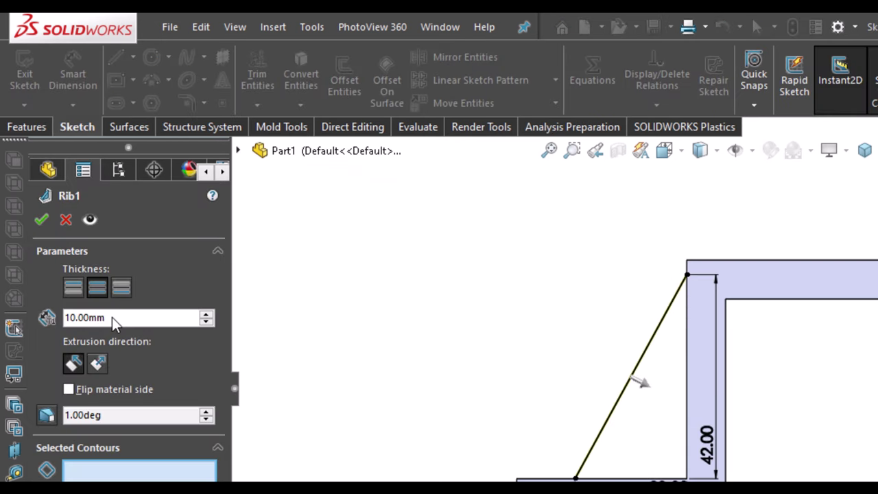
double_click(94, 318)
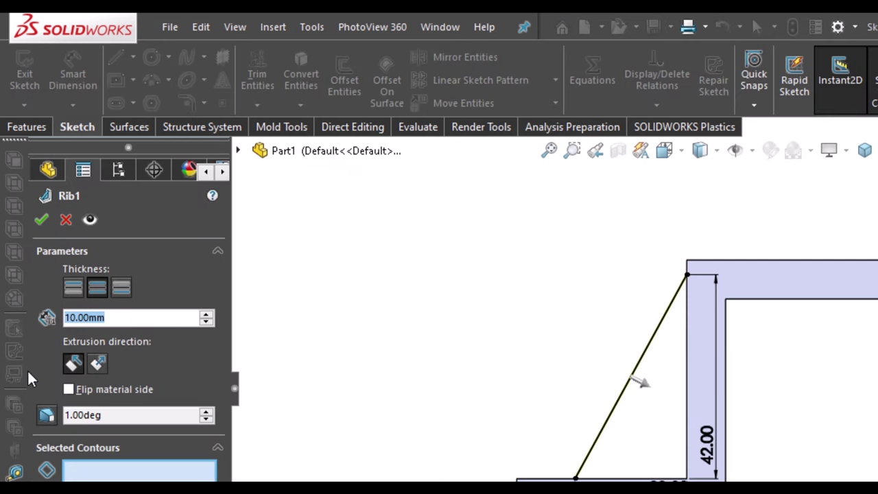
type("6")
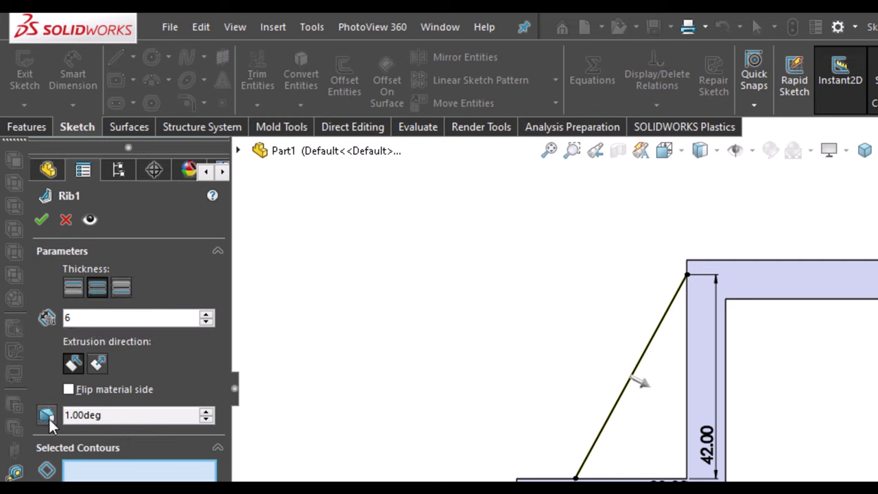
left_click(48, 416)
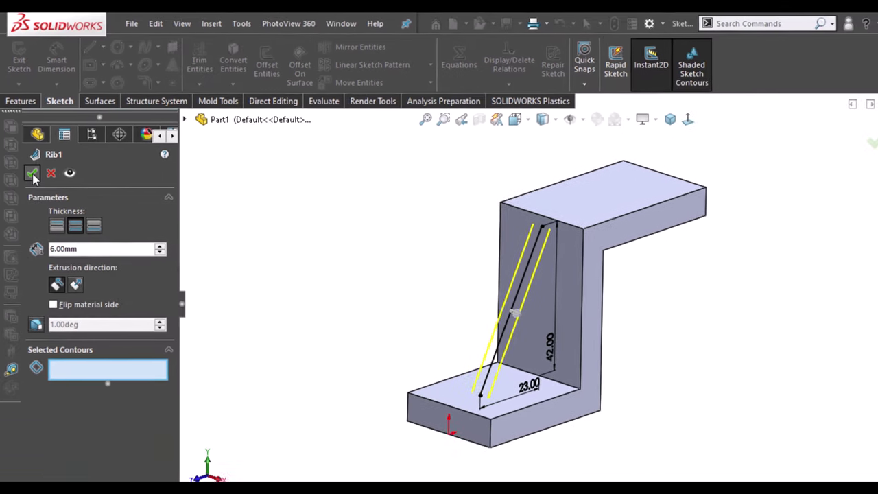
Step: Change the base profile's 53 mm height dimension to 68 mm
left_click(42, 220)
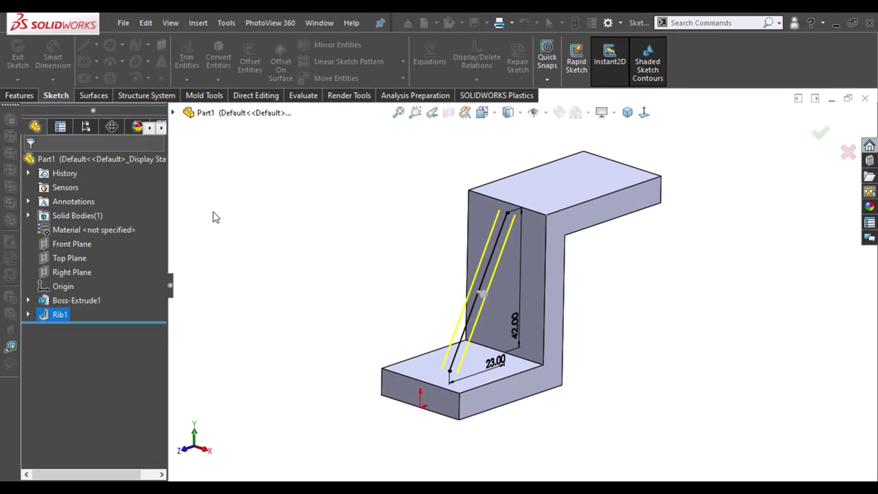
middle_click_drag(284, 339, 255, 314)
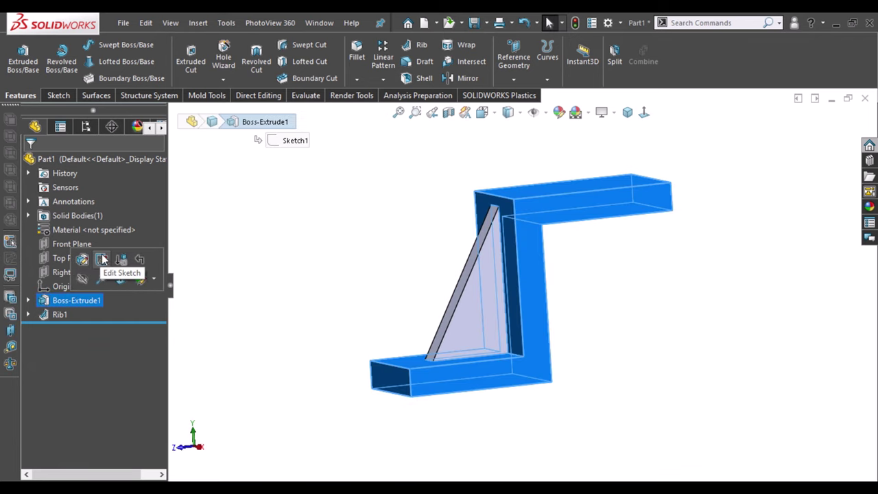
left_click(101, 262)
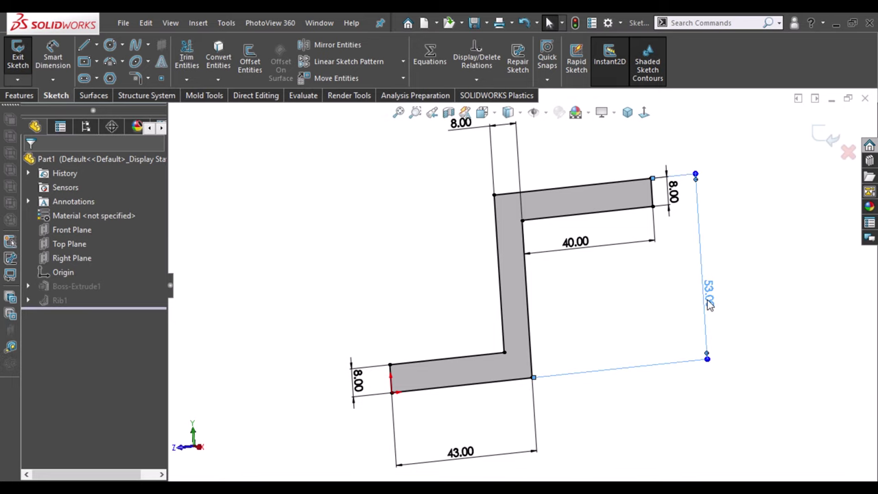
double_click(709, 300)
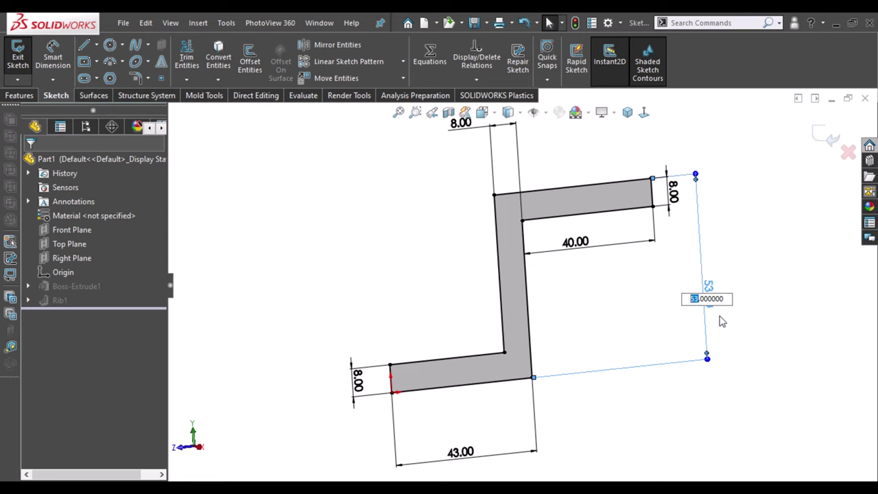
key("Return")
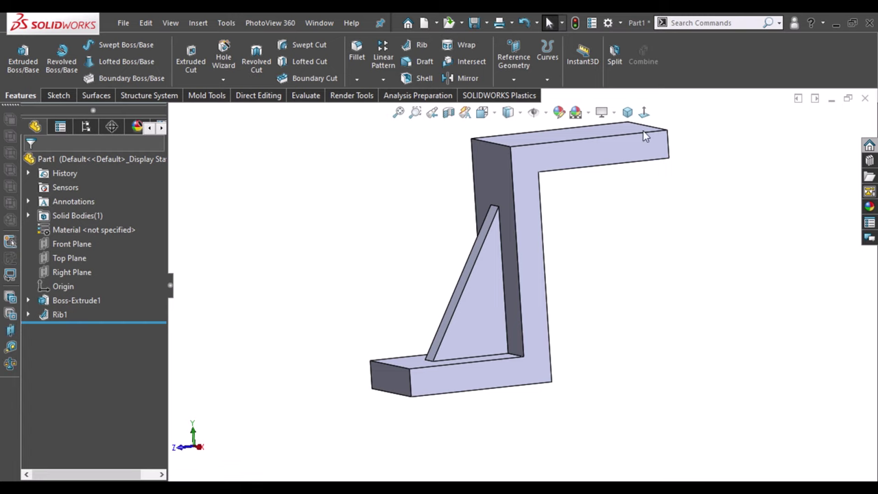
Step: Start a new sketch on the top flange face
middle_click_drag(613, 268, 618, 308)
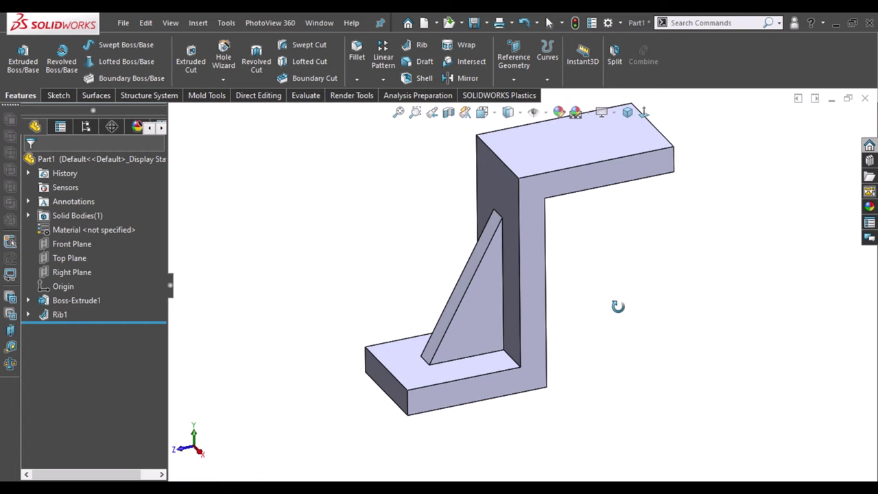
left_click(575, 155)
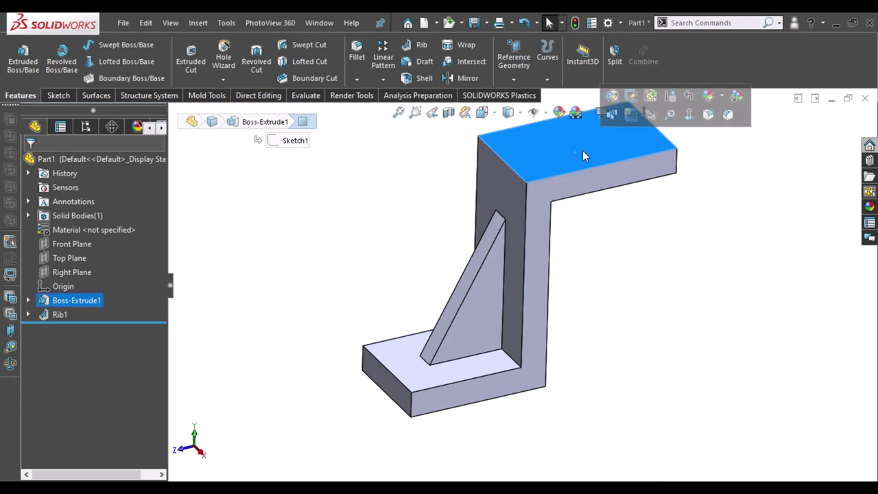
left_click(630, 118)
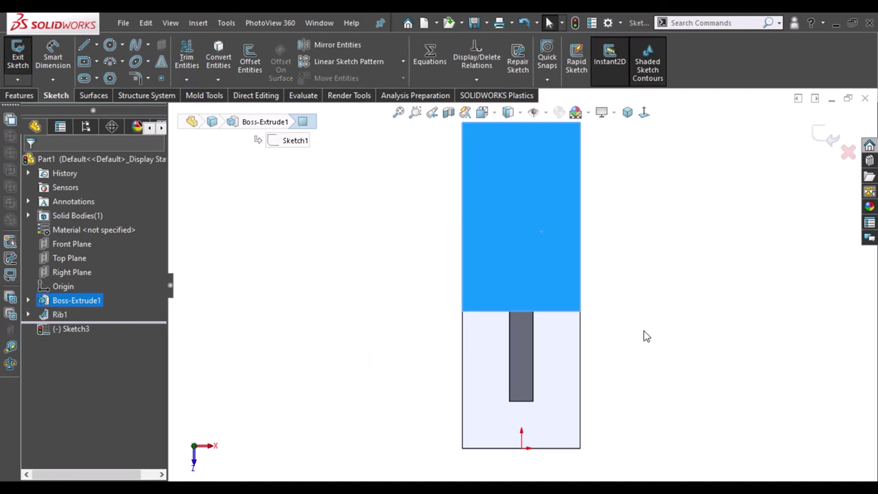
left_click(588, 249)
scroll(537, 169, "down", 2)
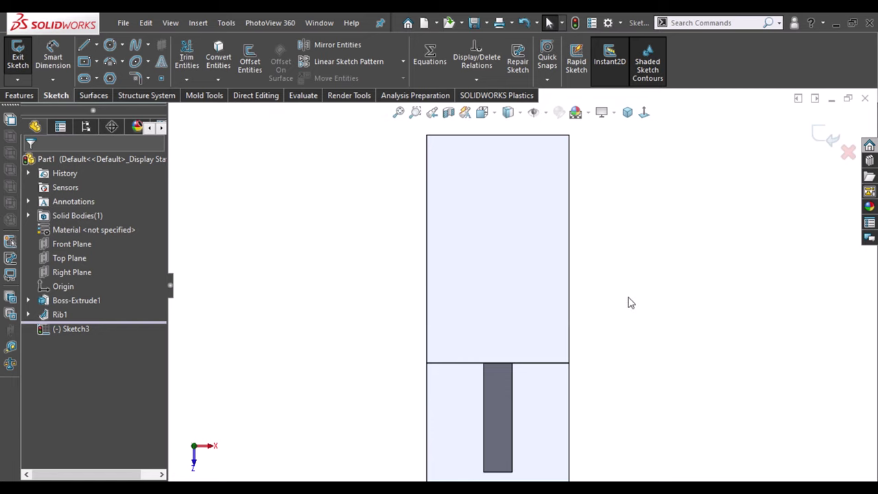
Step: Draw a 48 mm vertical line across the face as a construction centreline
key("l")
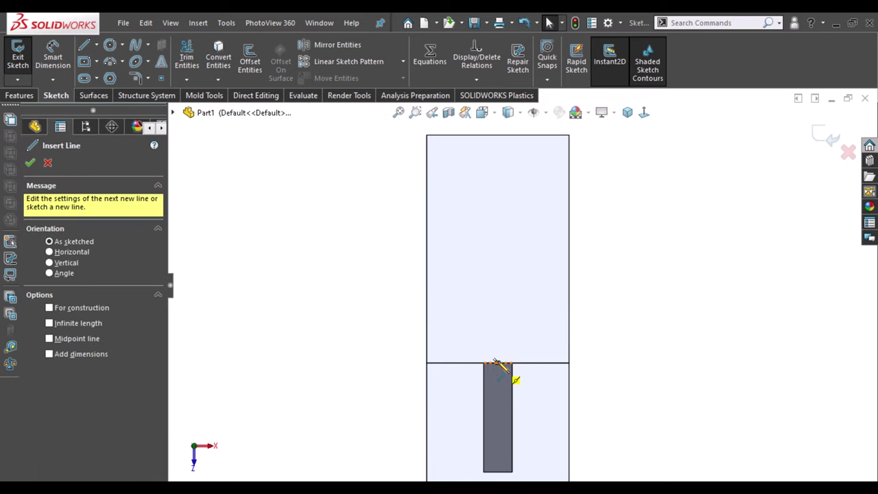
left_click(498, 363)
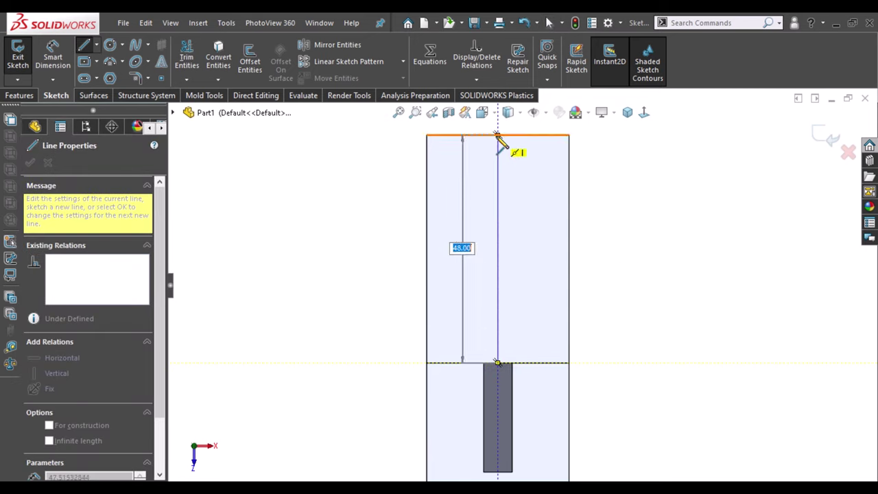
double_click(497, 135)
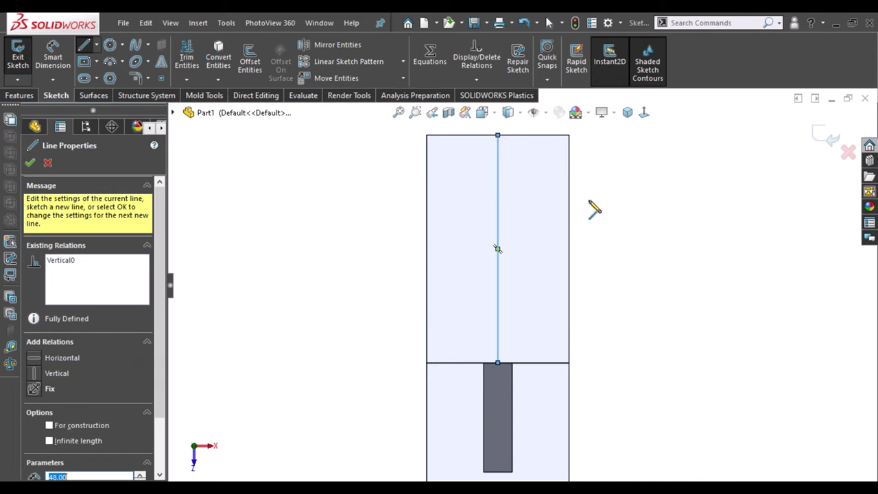
key("Escape")
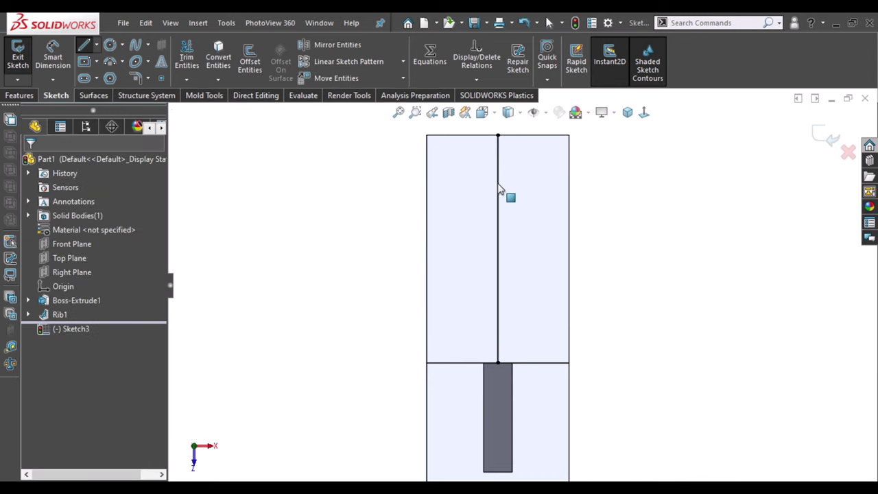
left_click(498, 190)
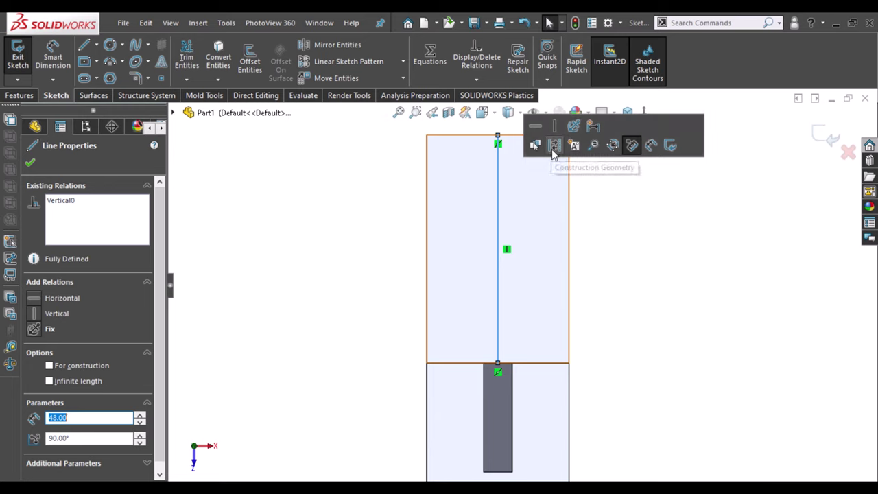
left_click(741, 230)
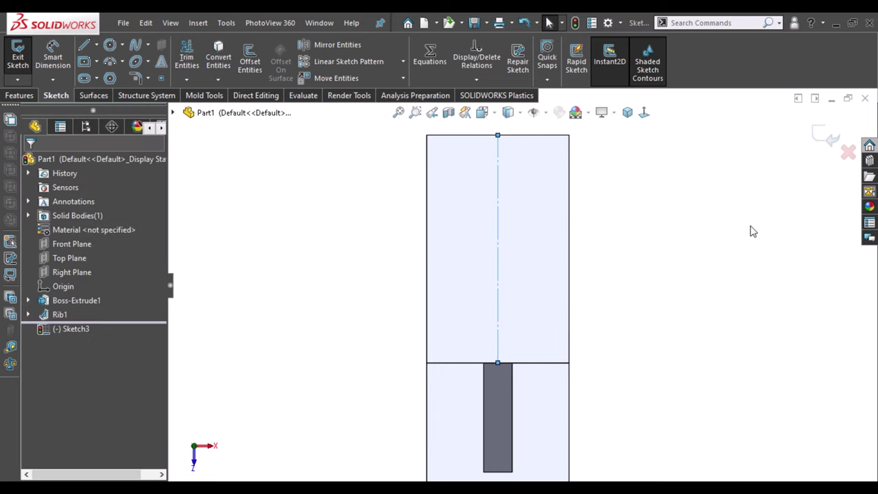
Step: Draw an outer and a smaller inner concentric circle centred on the top flange's centreline
key("c")
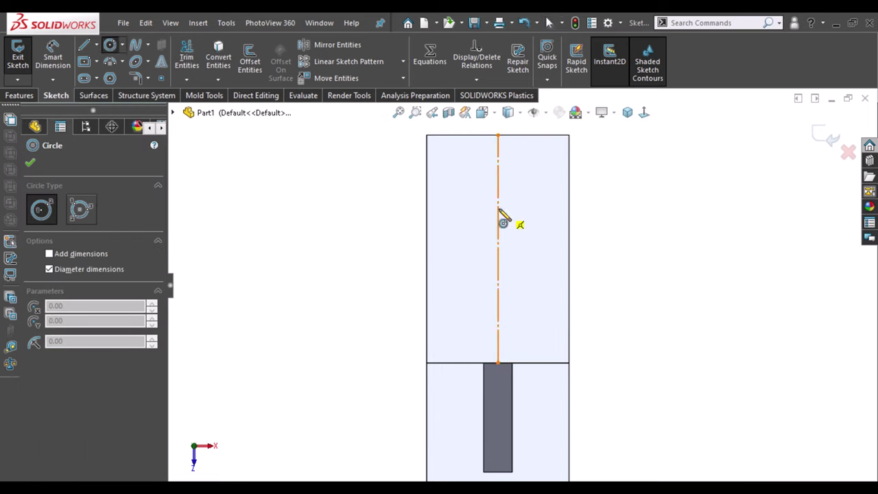
left_click(498, 209)
left_click(514, 227)
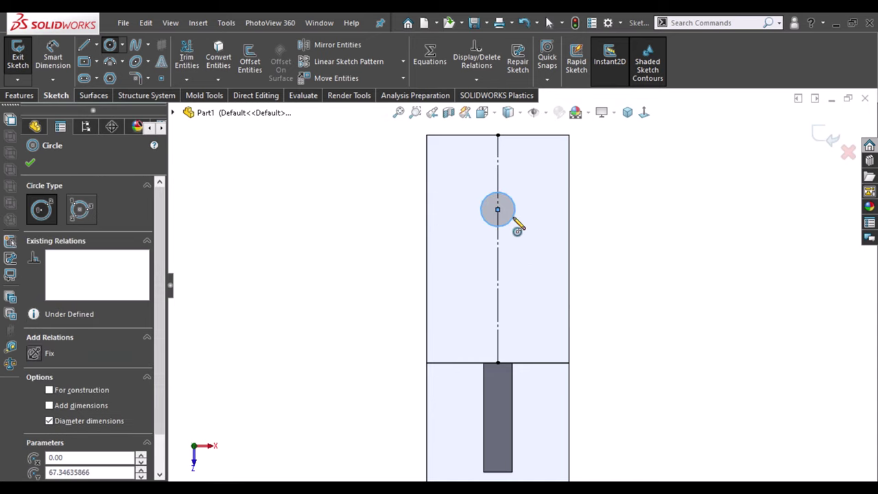
left_click(498, 210)
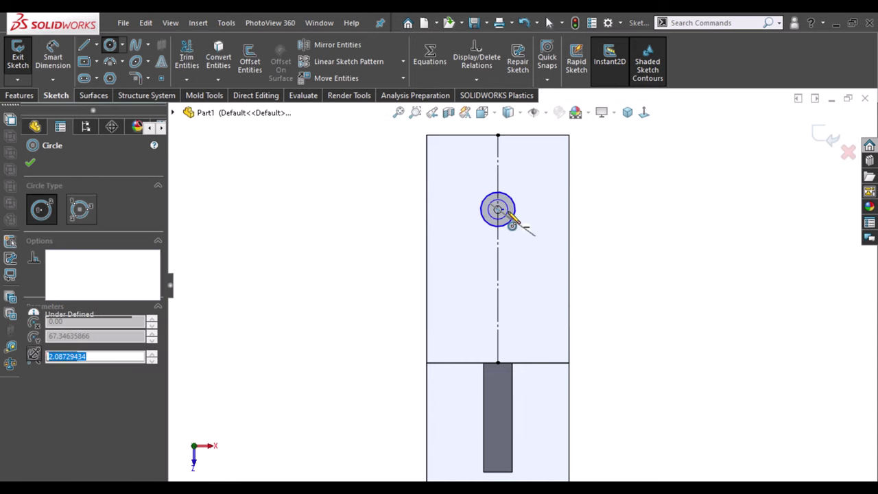
left_click(509, 216)
middle_click_drag(628, 243, 619, 176)
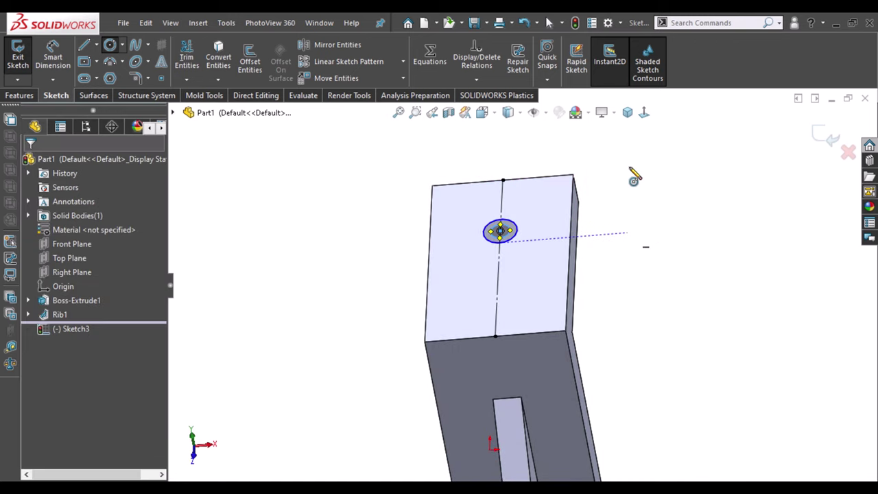
key("Escape")
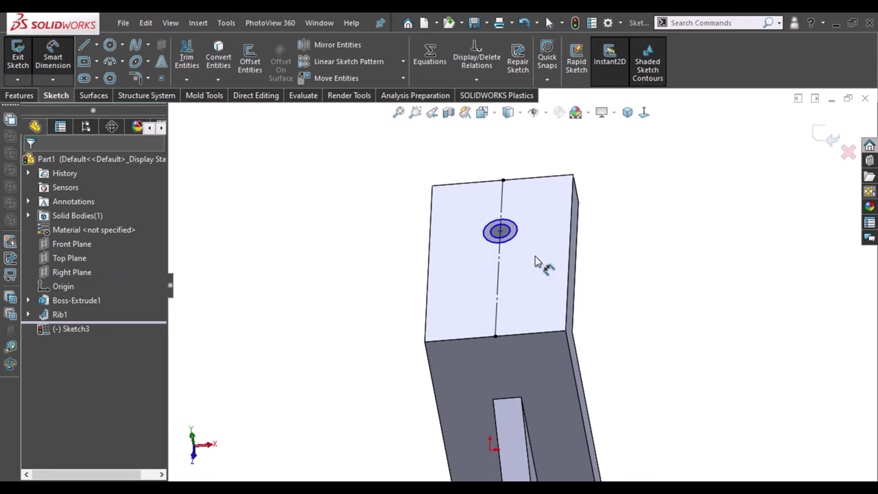
Step: Dimension the inner circle to Ø14 and the outer circle to Ø22
left_click(518, 228)
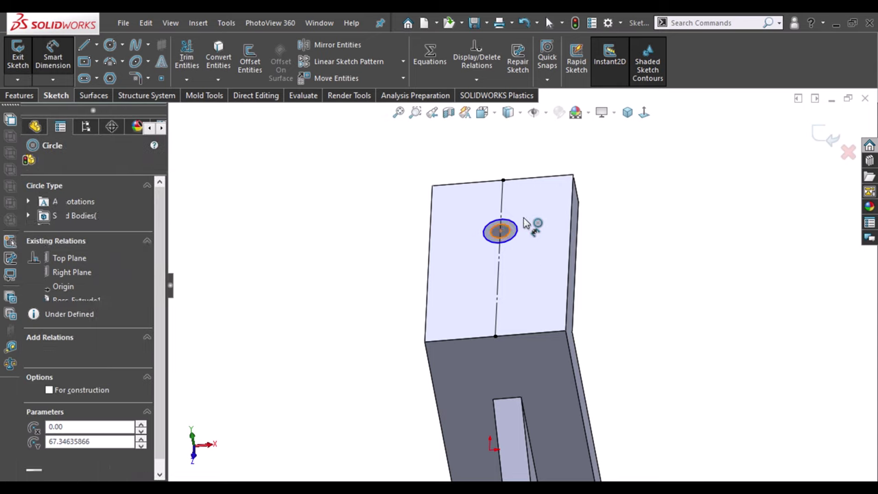
key("Escape")
double_click(524, 218)
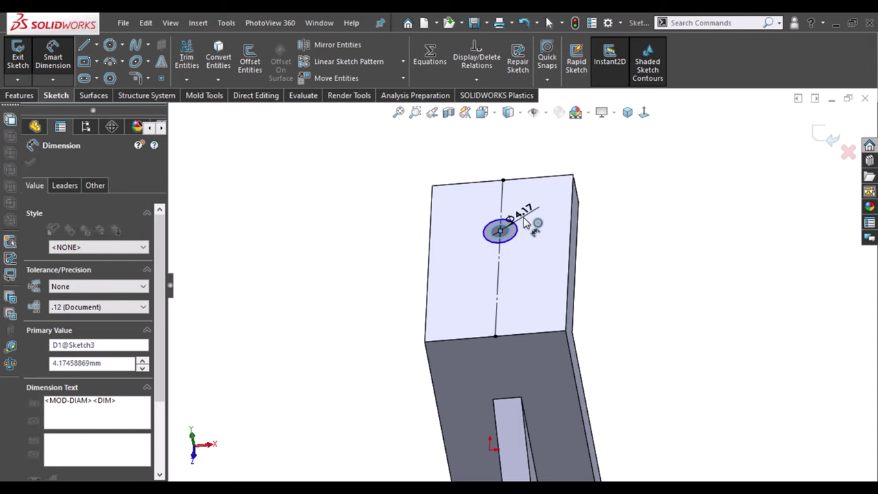
type("14")
key("Escape")
type("14")
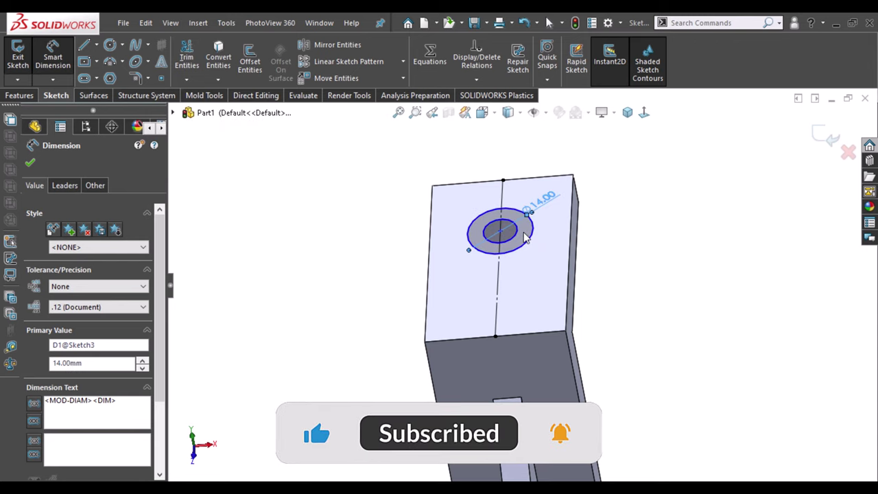
left_click(525, 239)
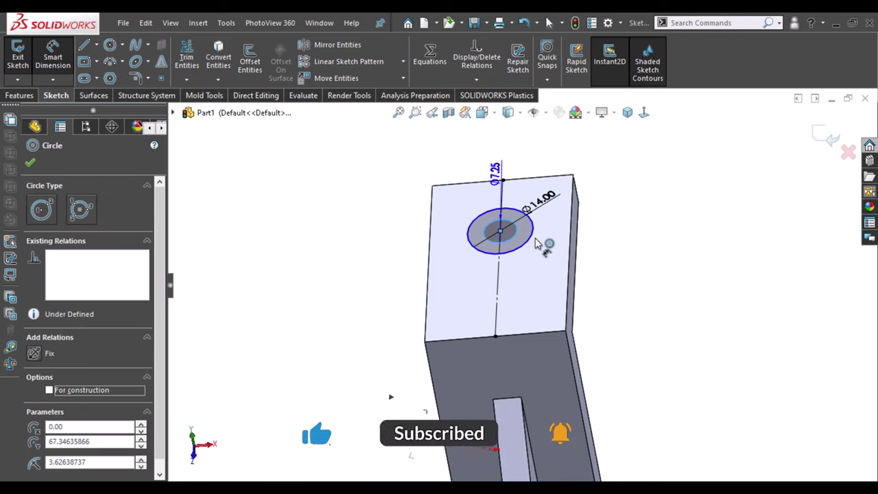
key("Escape")
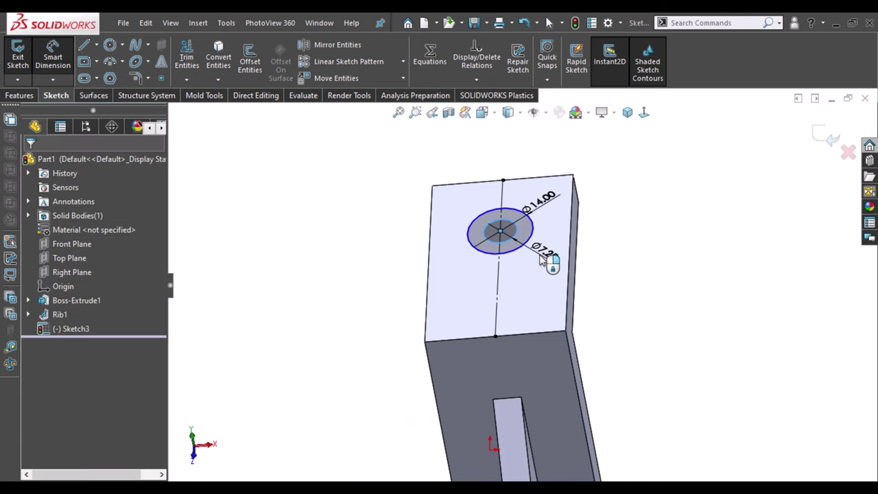
left_click(542, 258)
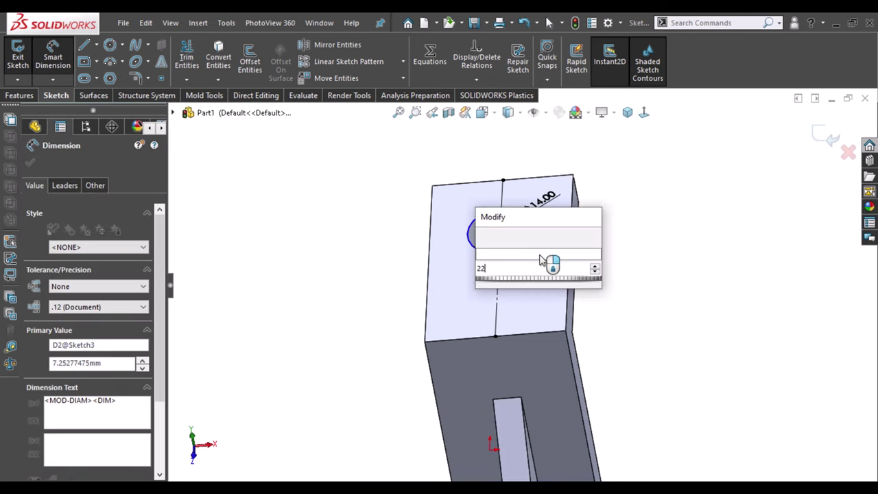
key("Escape")
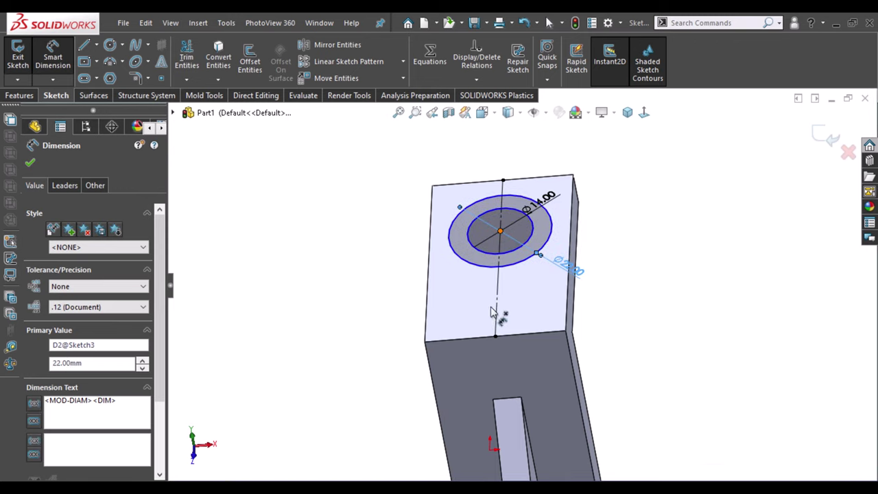
Step: Place the circles' centre 25 mm from the flange edge
left_click(508, 337)
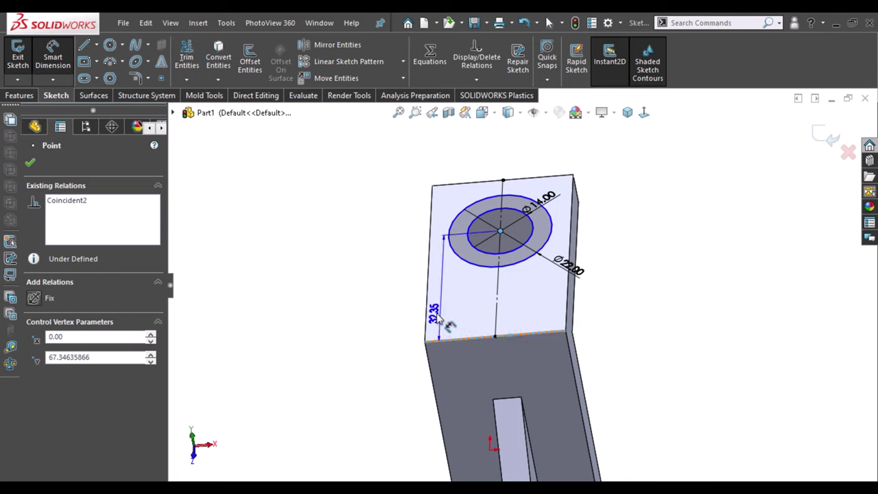
left_click(409, 314)
type("25")
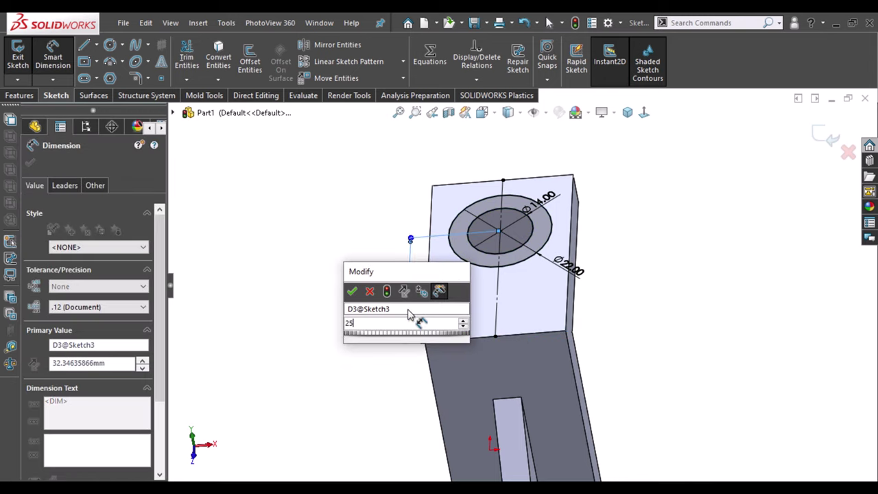
key("Return")
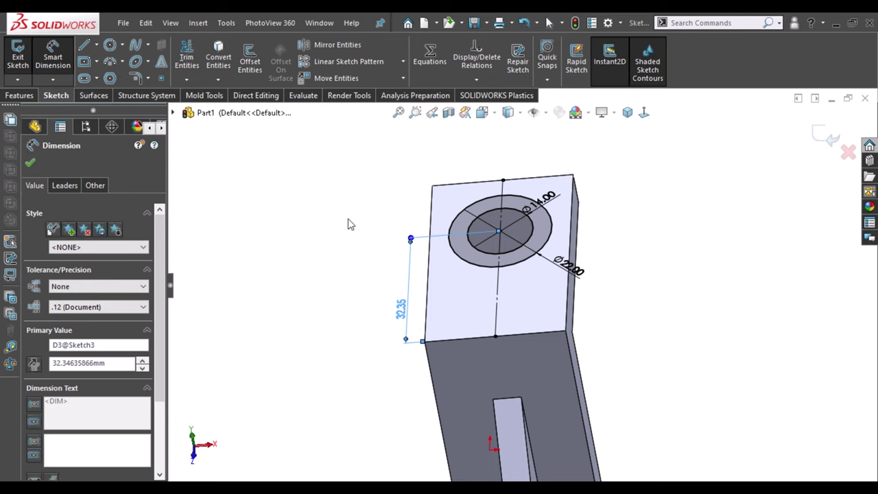
left_click(20, 96)
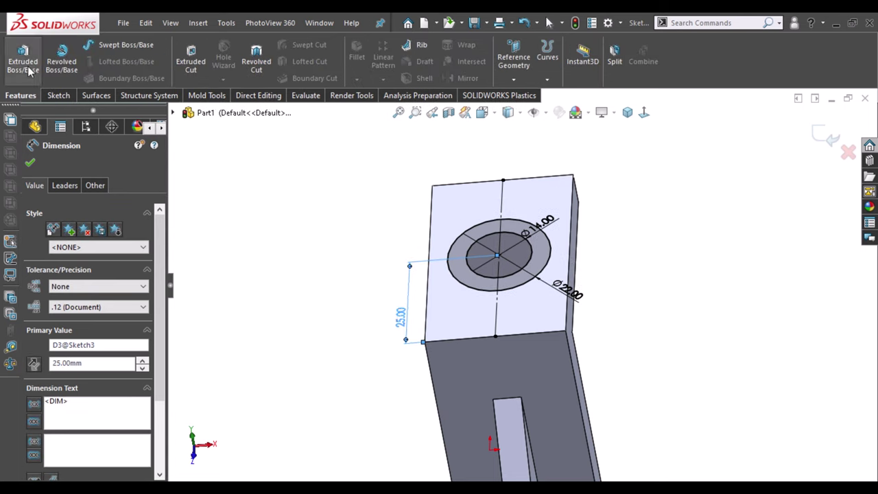
Step: Extrude the Ø22/Ø14 ring sketch 12 mm as Boss-Extrude2
left_click(27, 68)
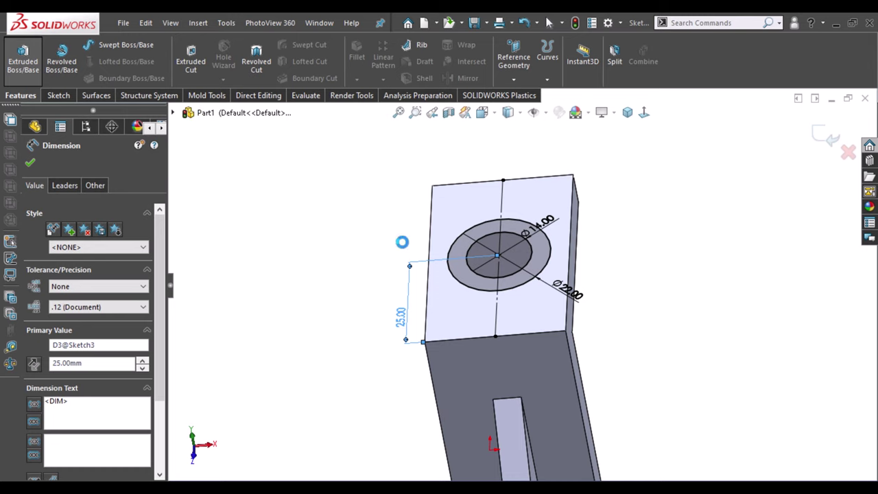
type("12")
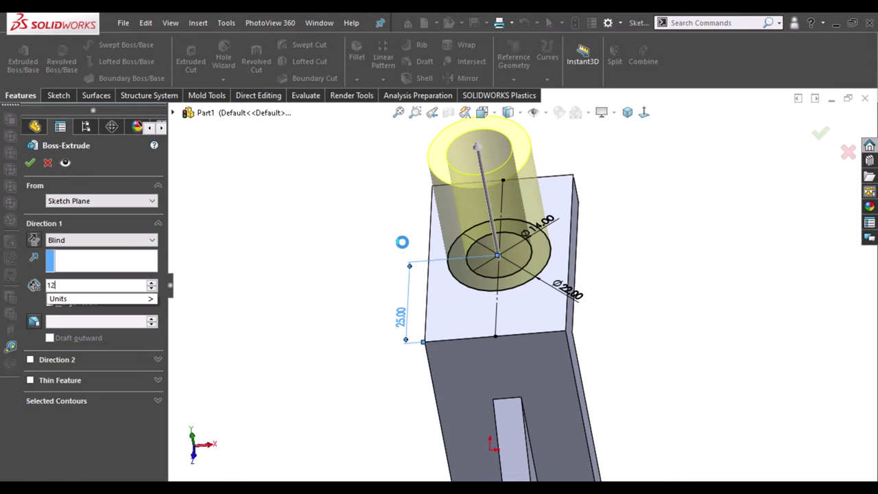
key("Return")
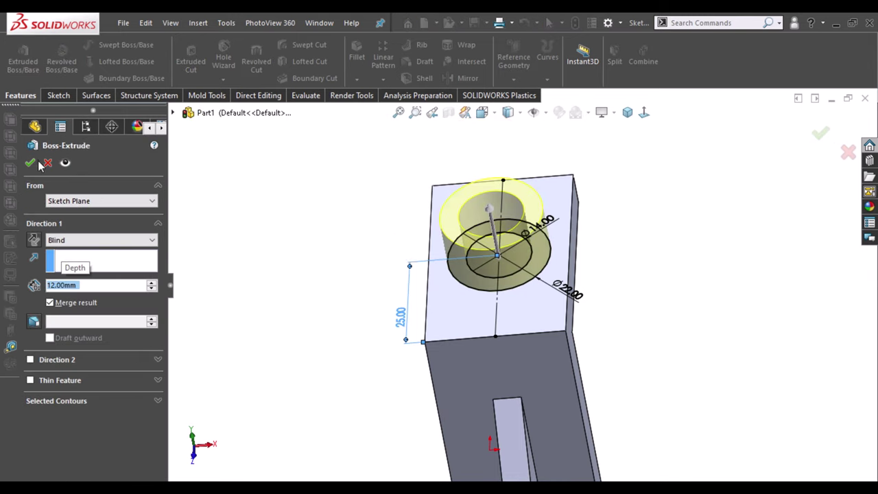
left_click(30, 162)
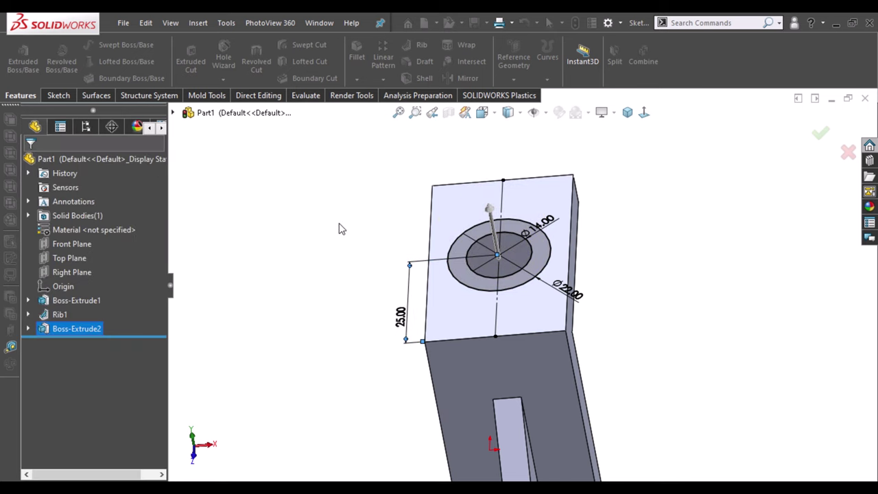
Step: Sketch on the boss hole's bottom face and convert its edge into a circle
middle_click_drag(509, 234, 513, 267)
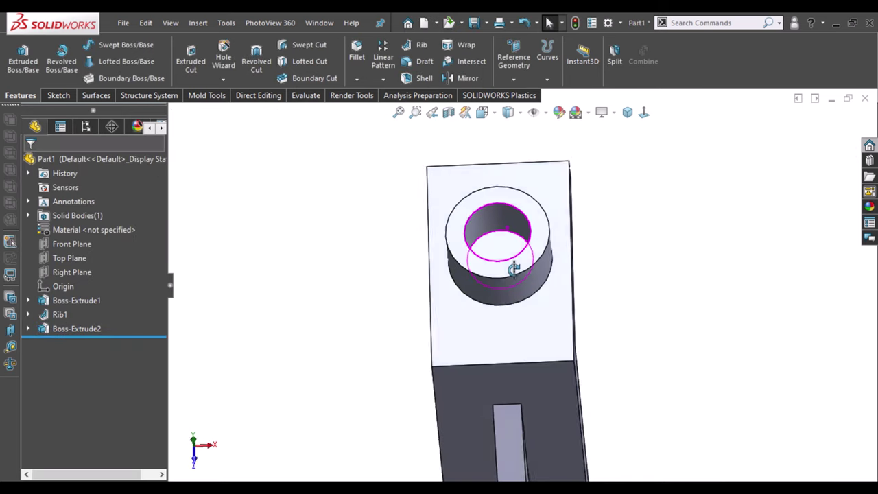
left_click(506, 251)
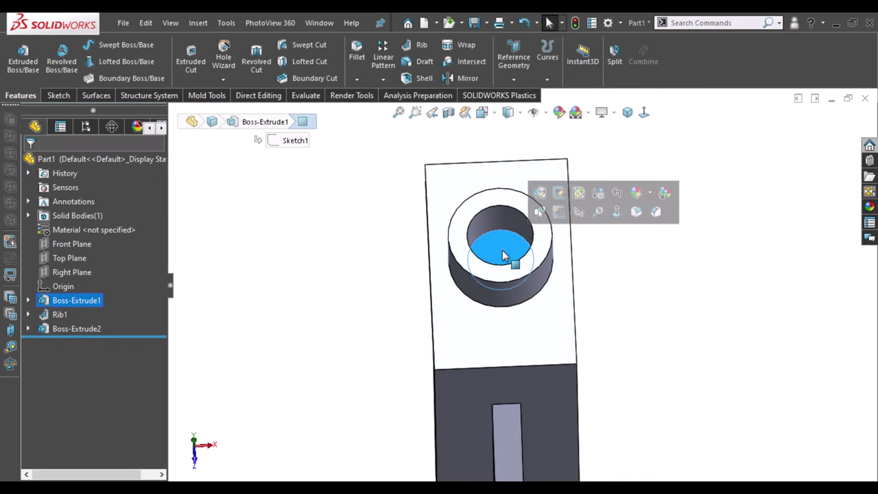
left_click(559, 213)
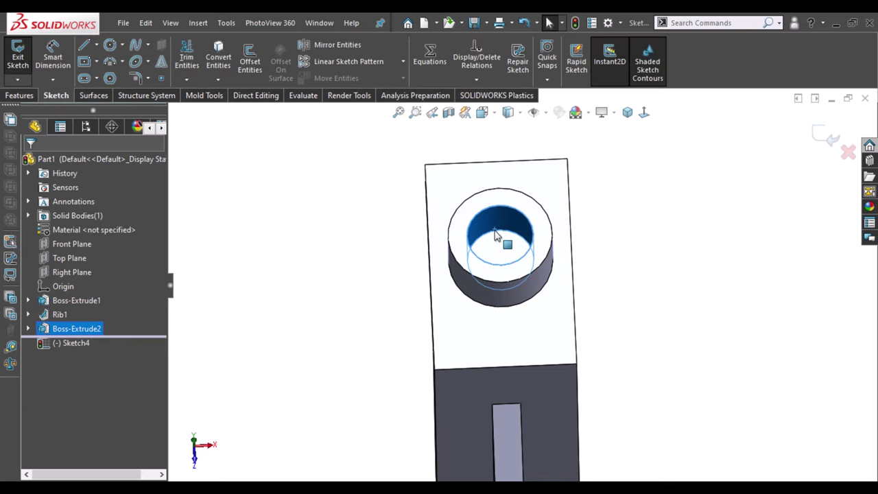
left_click(227, 62)
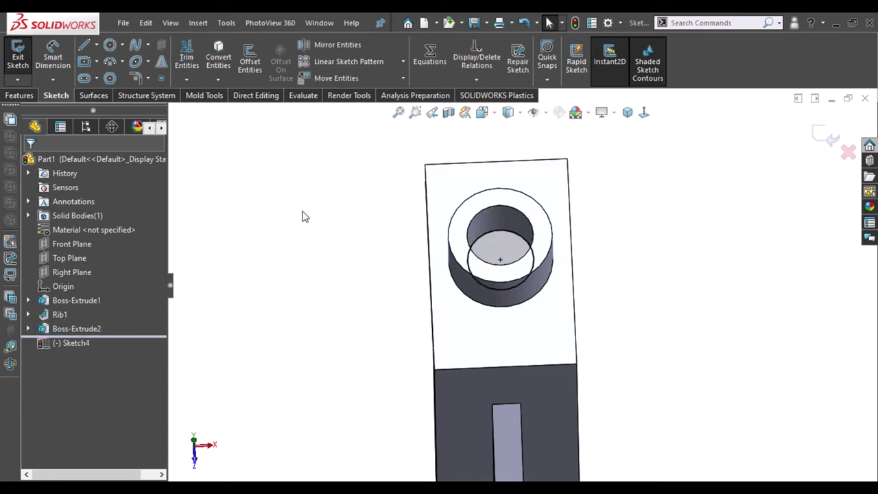
Step: Cut the circle Through All the part and show the bracket in isometric view
left_click(19, 95)
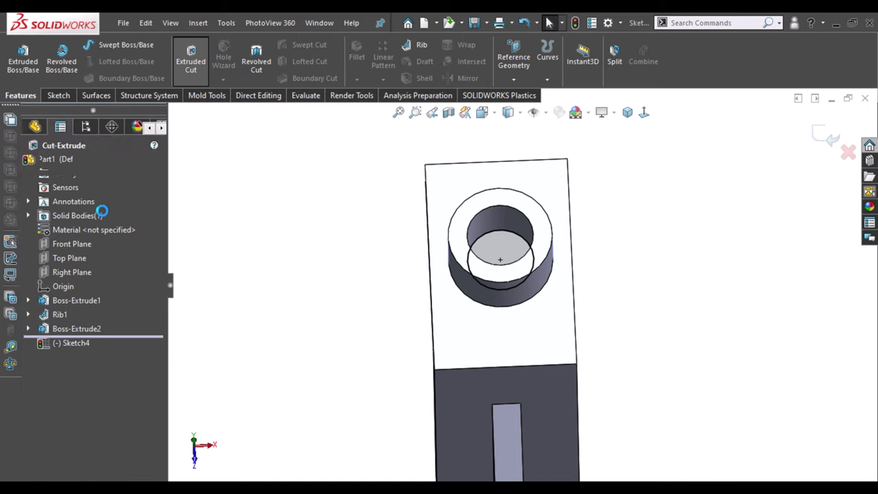
left_click(100, 240)
left_click(103, 261)
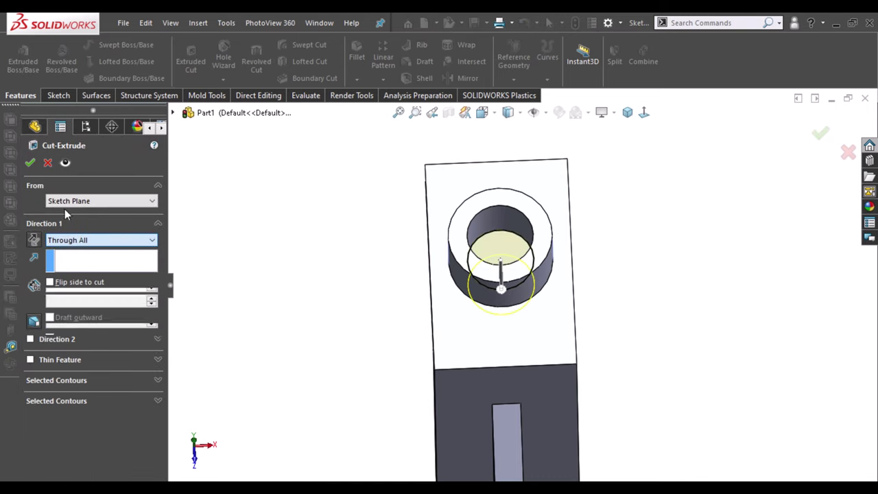
left_click(628, 114)
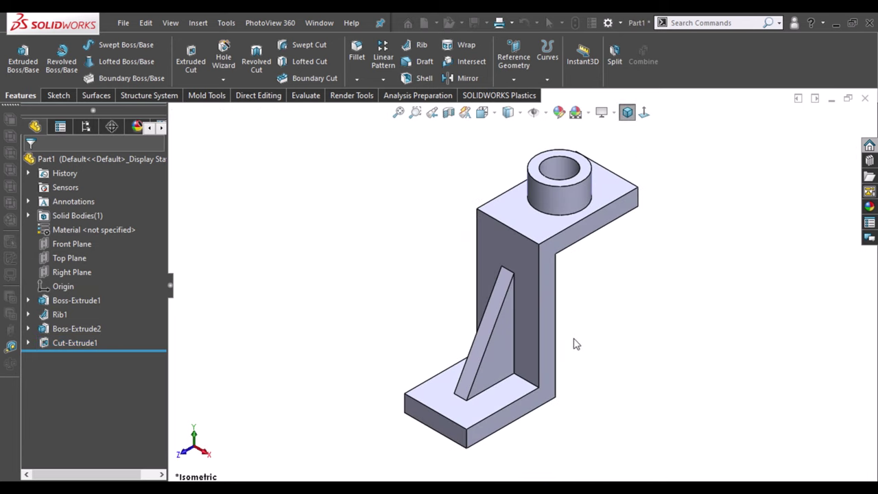